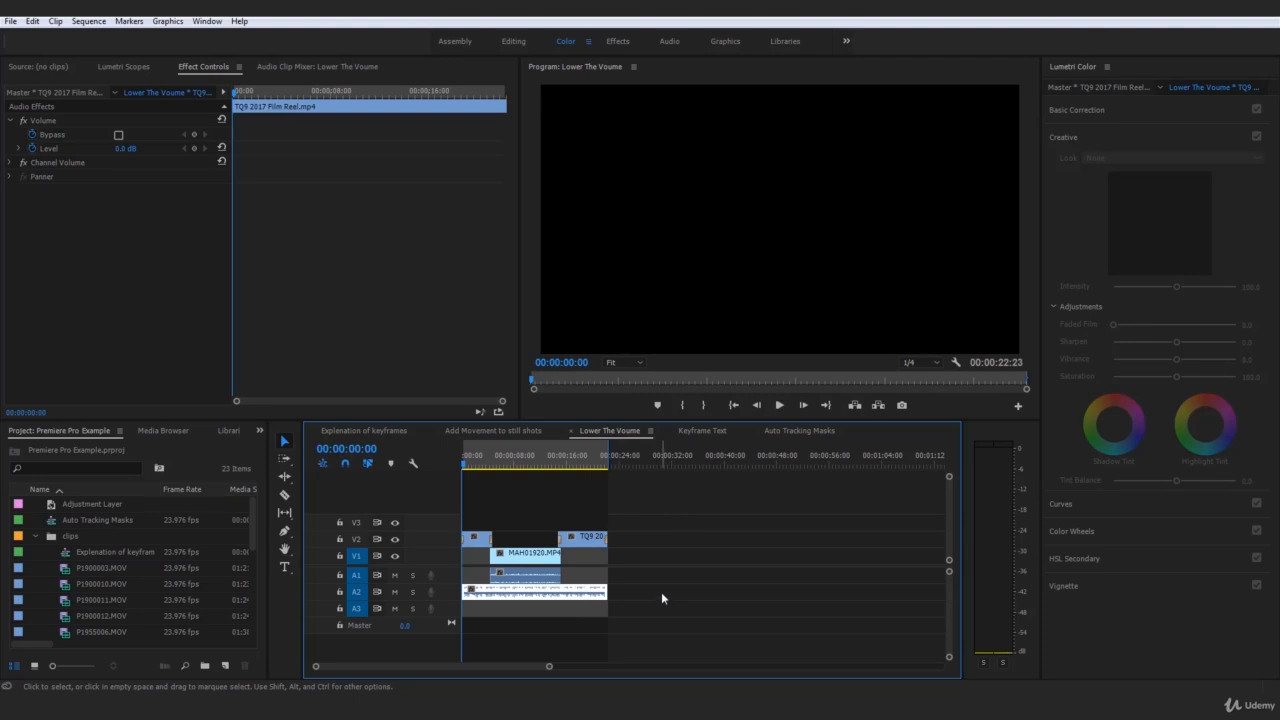
Deselect the music clip and scrub the Lower The Voume playhead to 00:00:17:52
click(656, 590)
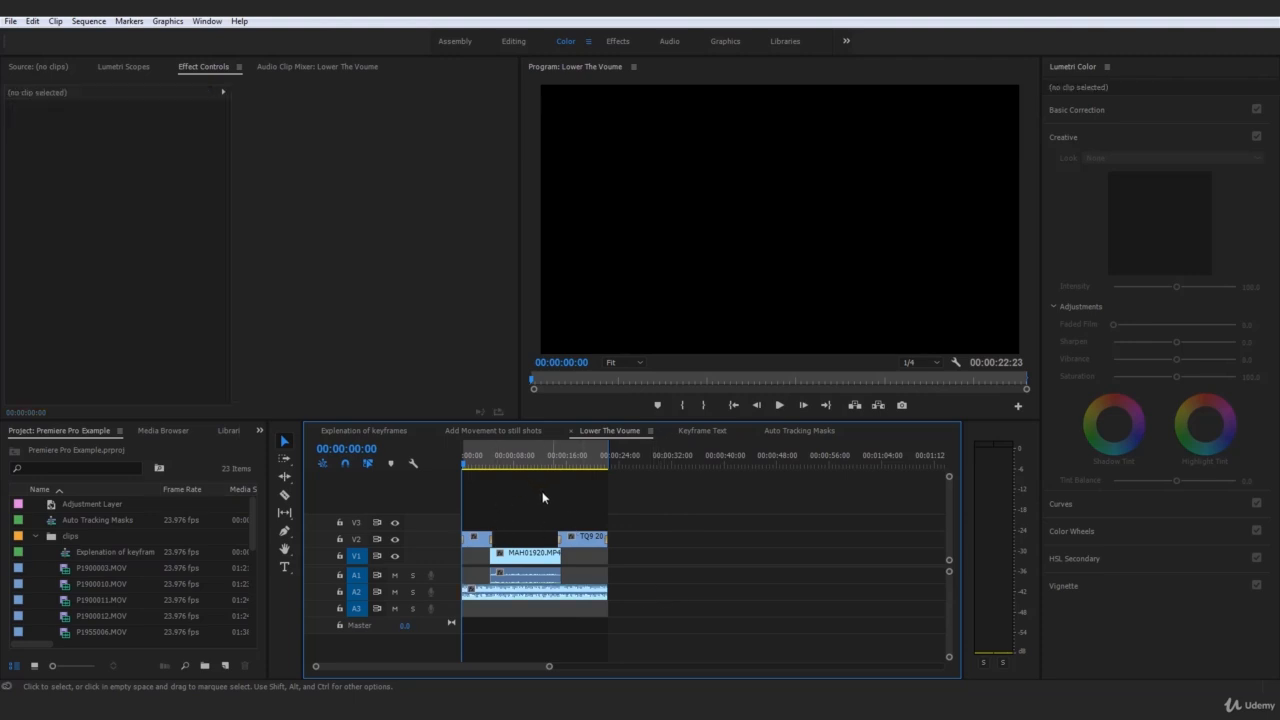
drag(689, 510, 629, 585)
drag(467, 466, 574, 541)
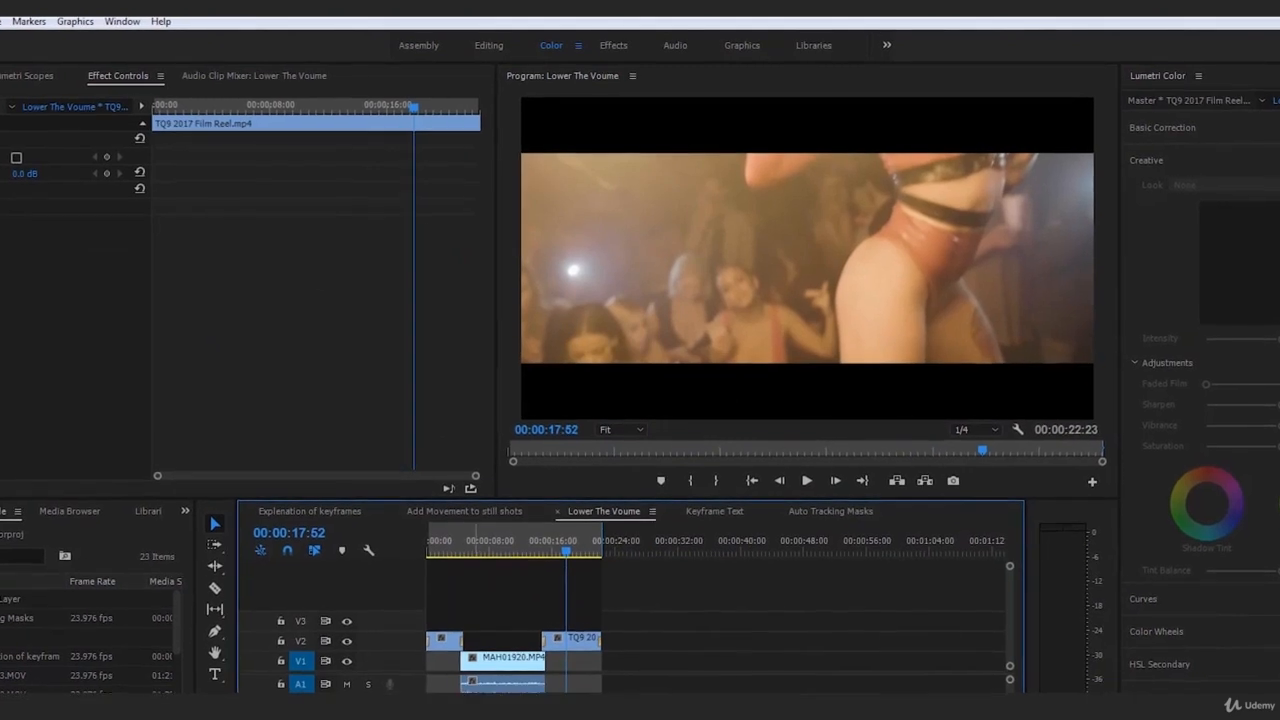
Park the playhead at 00:00:03:58 with no clip selected
click(453, 549)
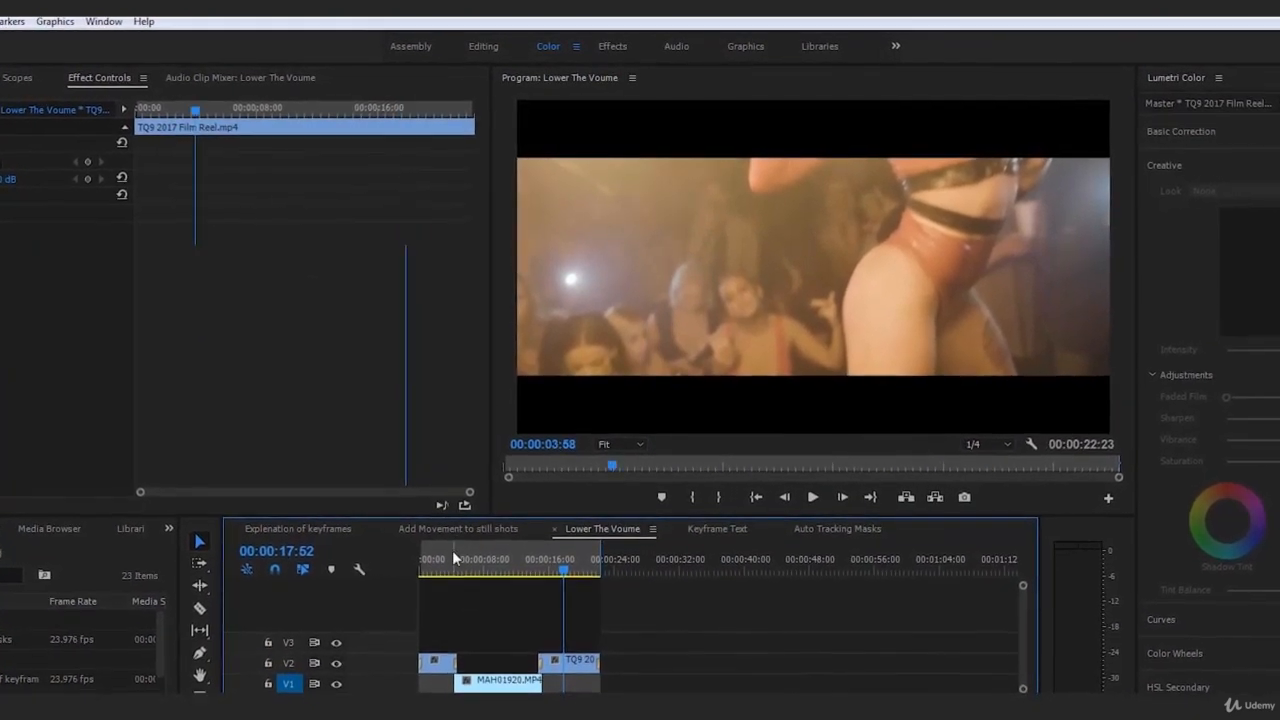
click(500, 685)
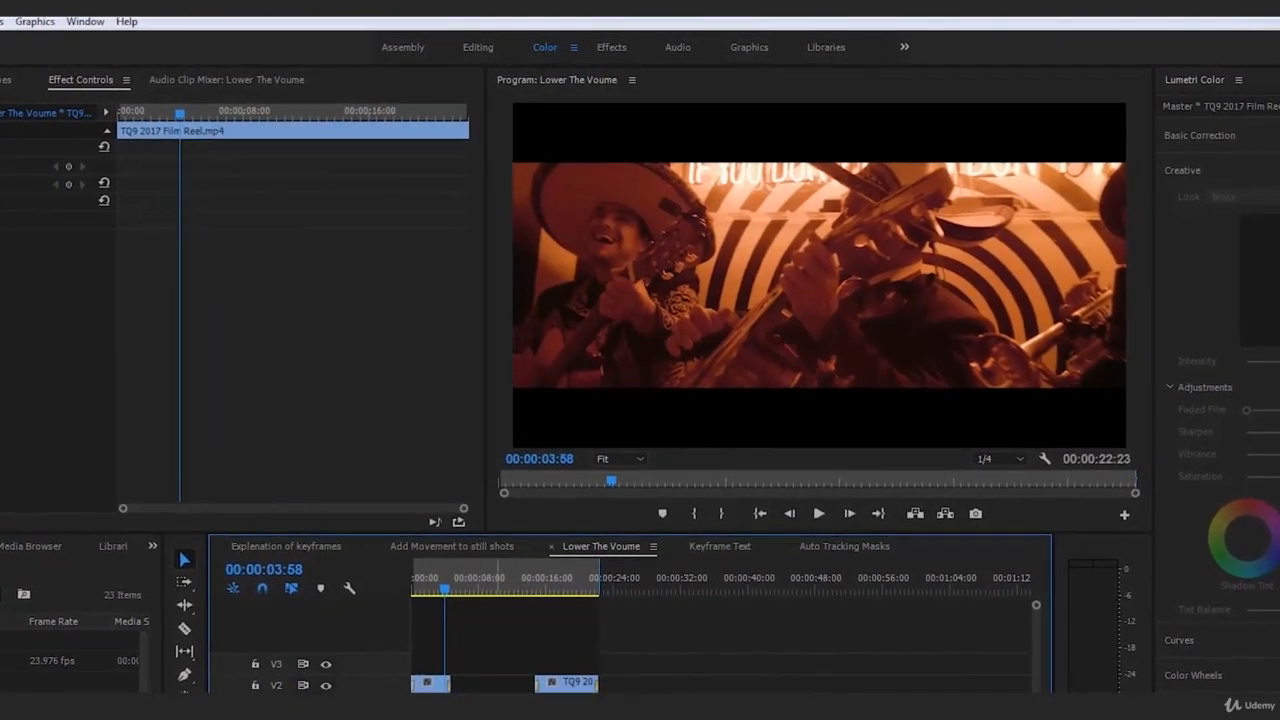
click(843, 630)
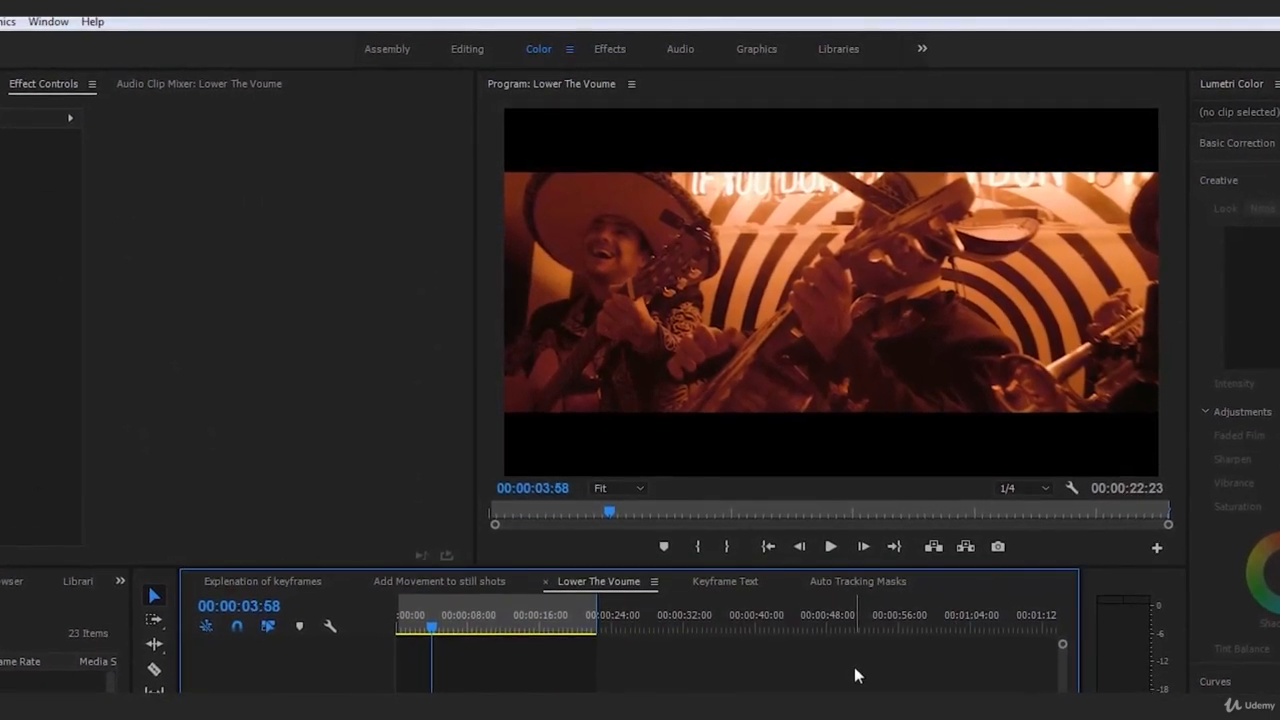
Play to 00:00:09:09, then select the TQ9 2017 Film Reel music clip to show its 0.0 dB Volume
key(space)
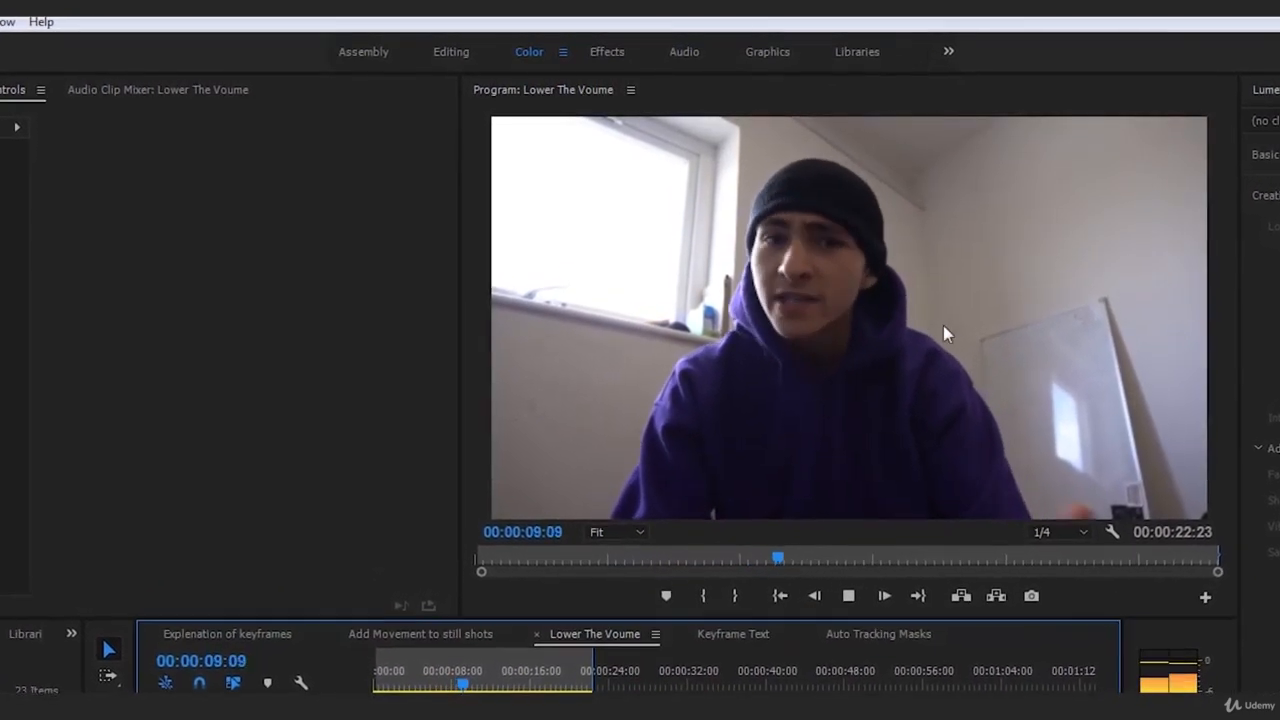
key(space)
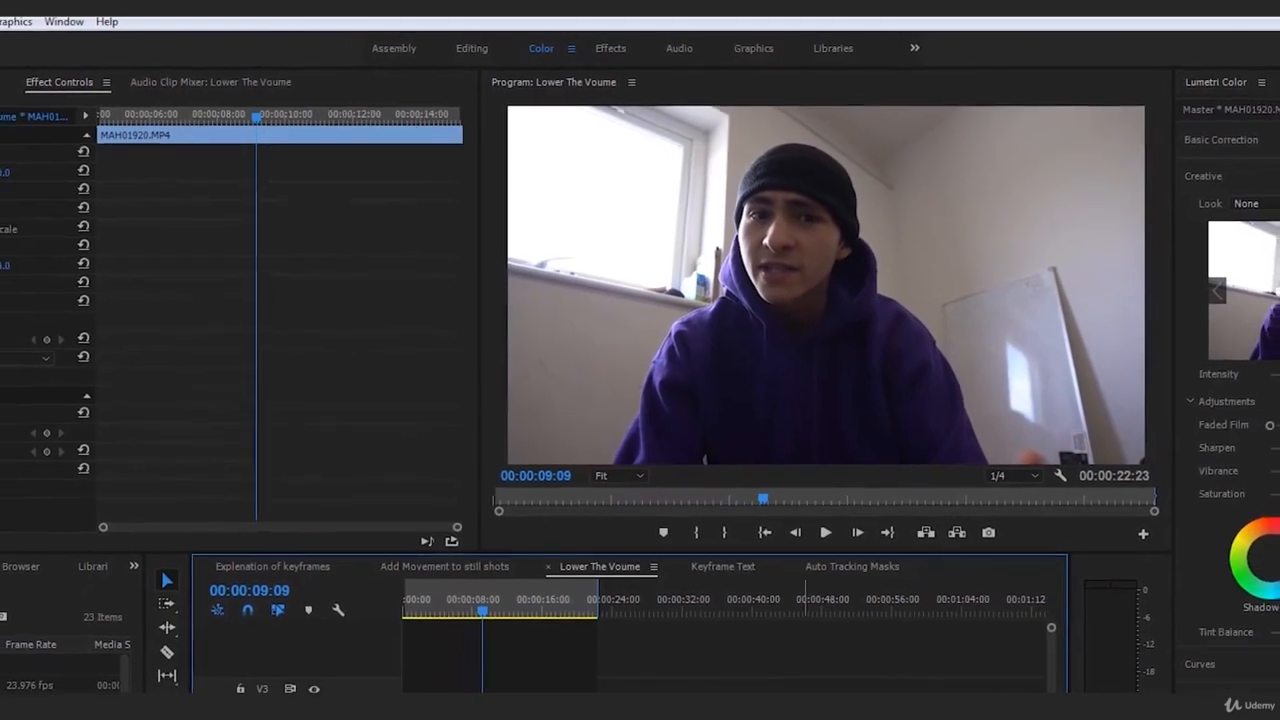
click(780, 688)
click(552, 672)
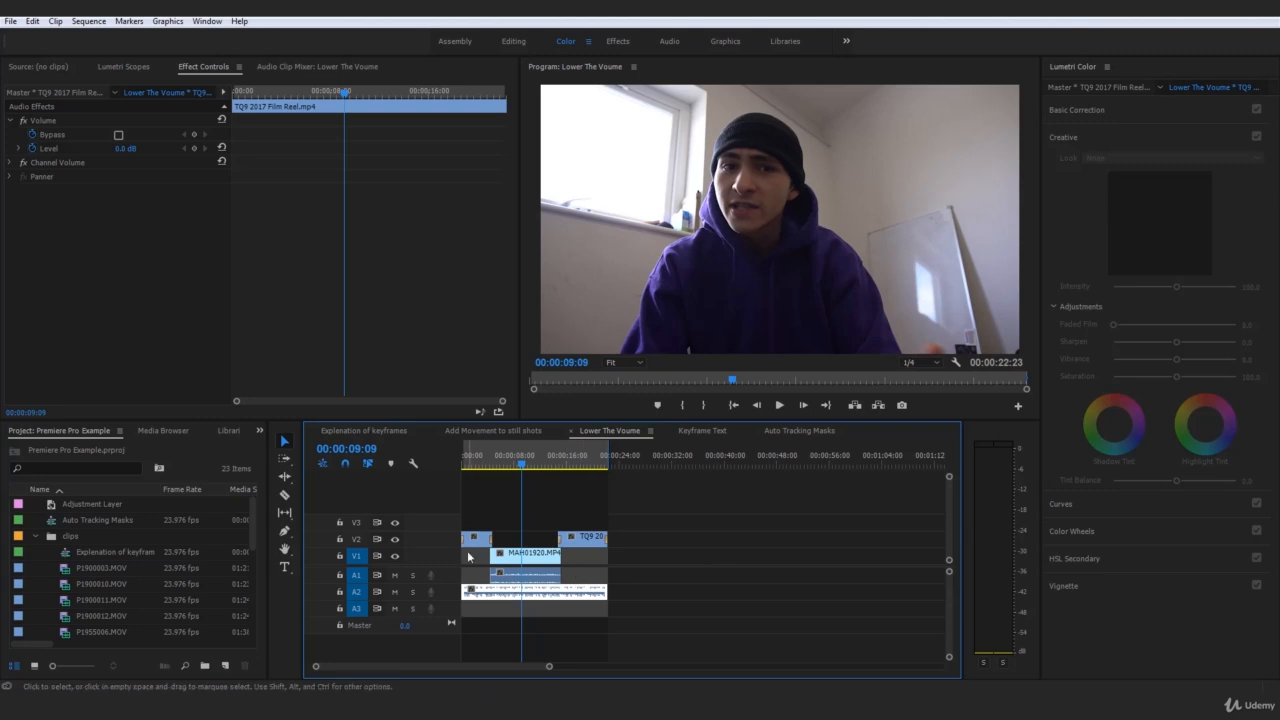
Return to the sequence start with the music clip selected, showing its 0.0 dB Level
key(Home)
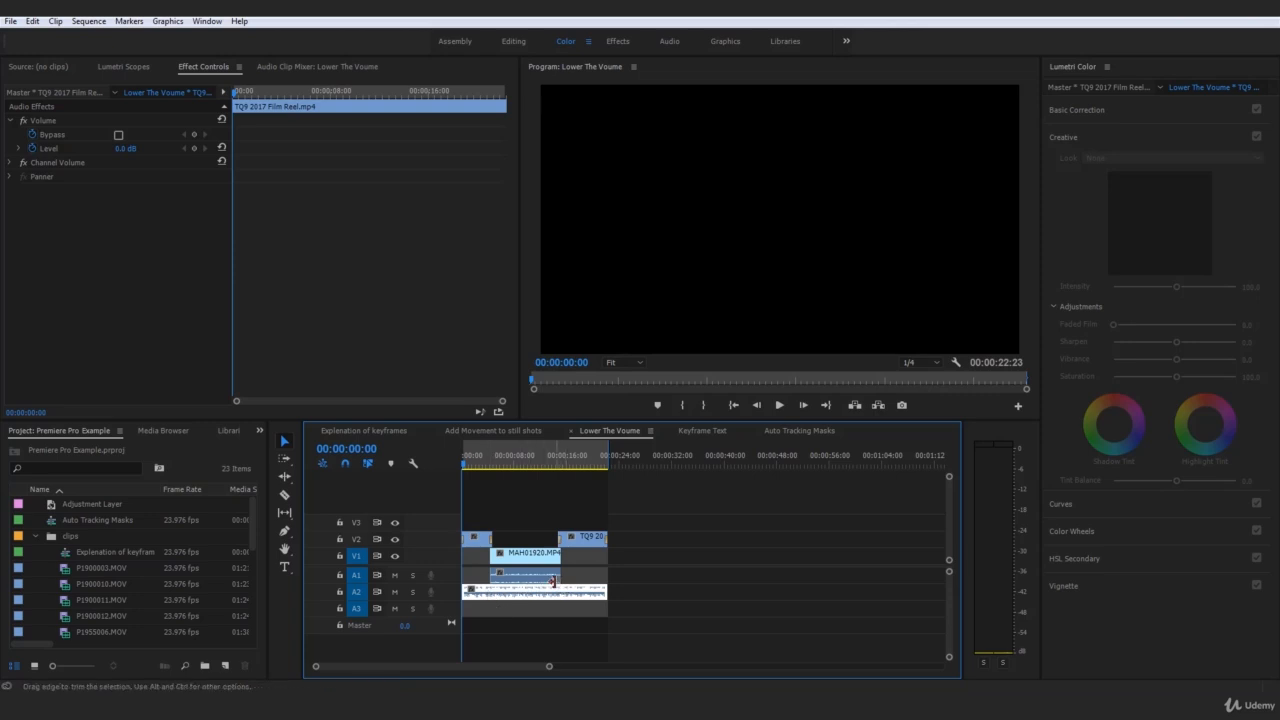
click(726, 528)
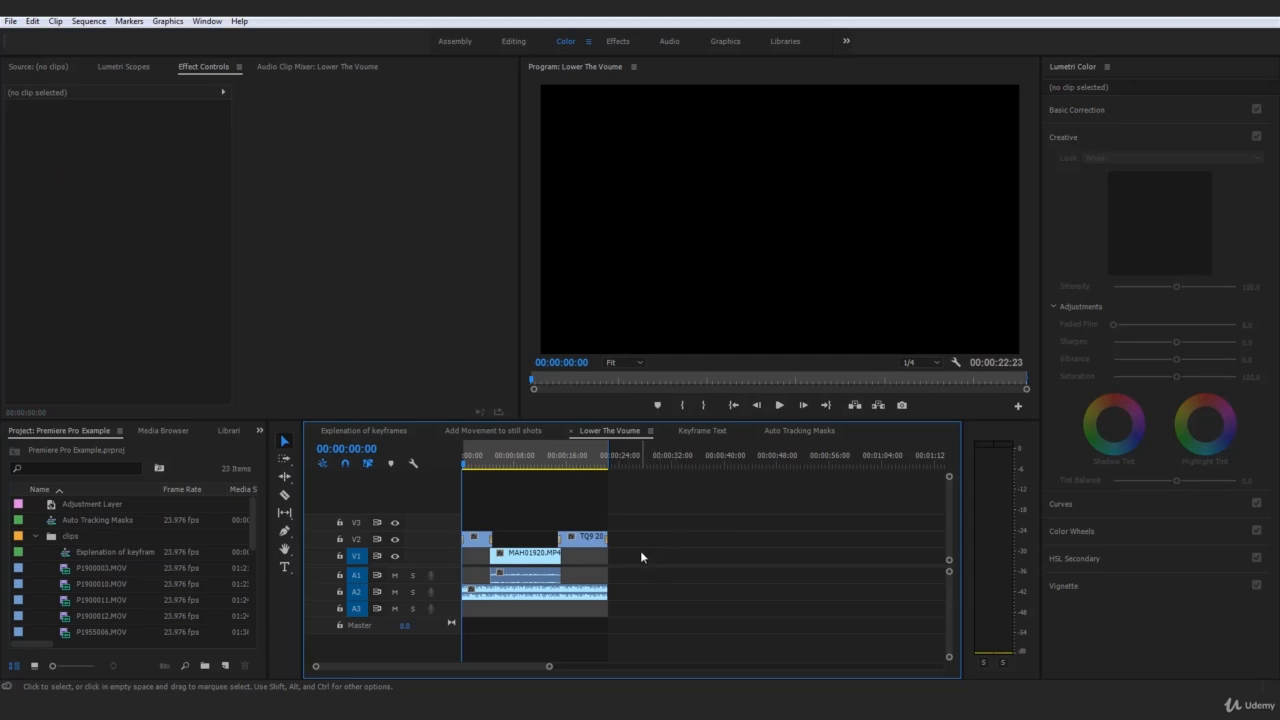
click(517, 598)
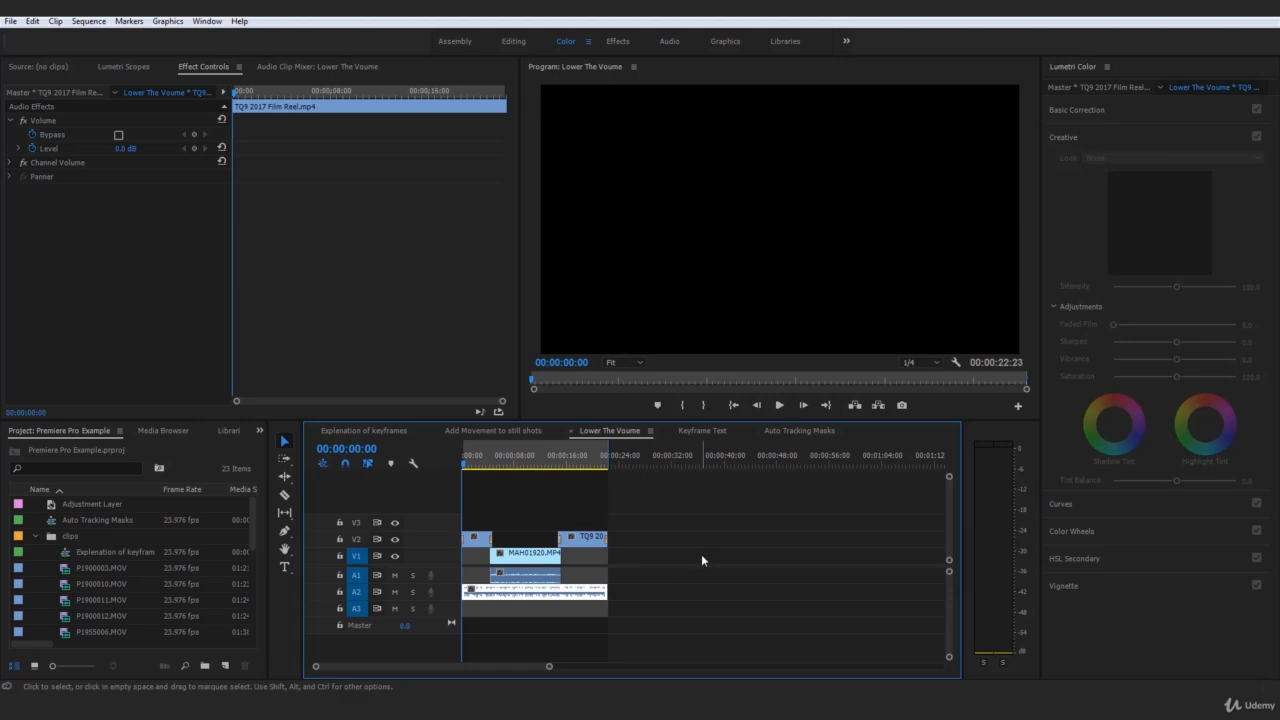
click(617, 523)
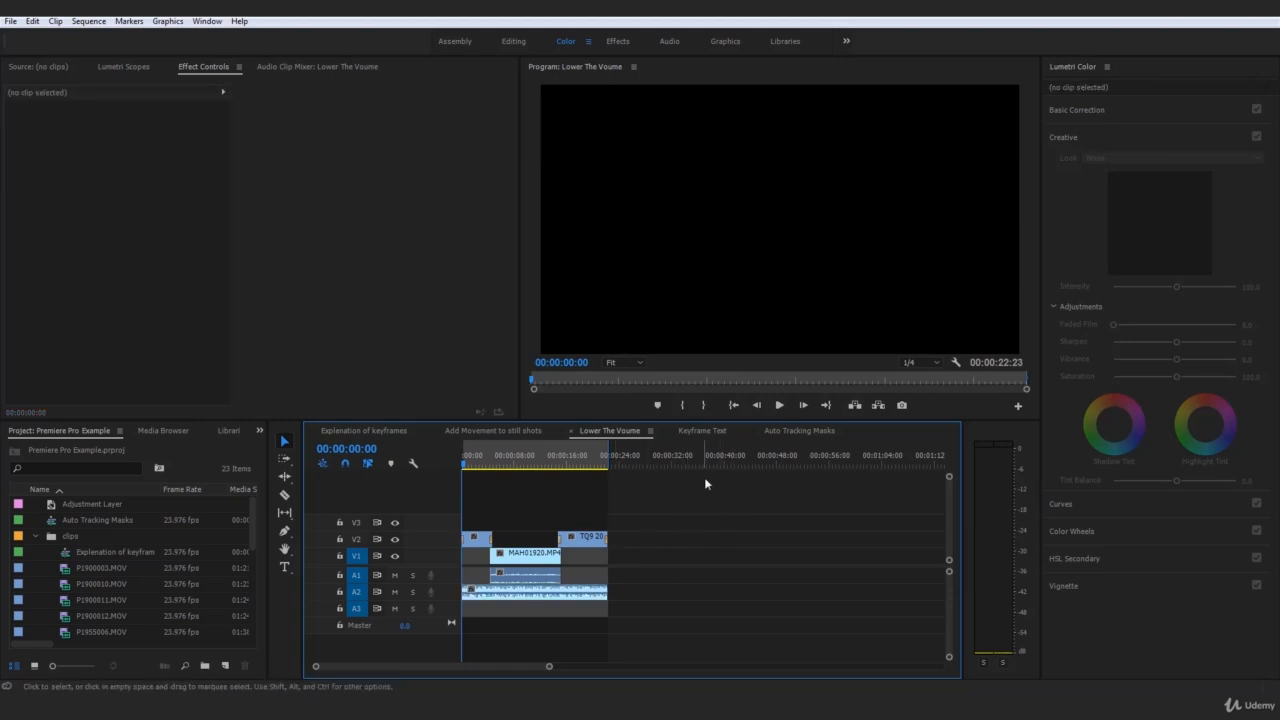
click(505, 600)
Play from the beginning and park the playhead at 00:00:03:51 on the guitarist footage
key(space)
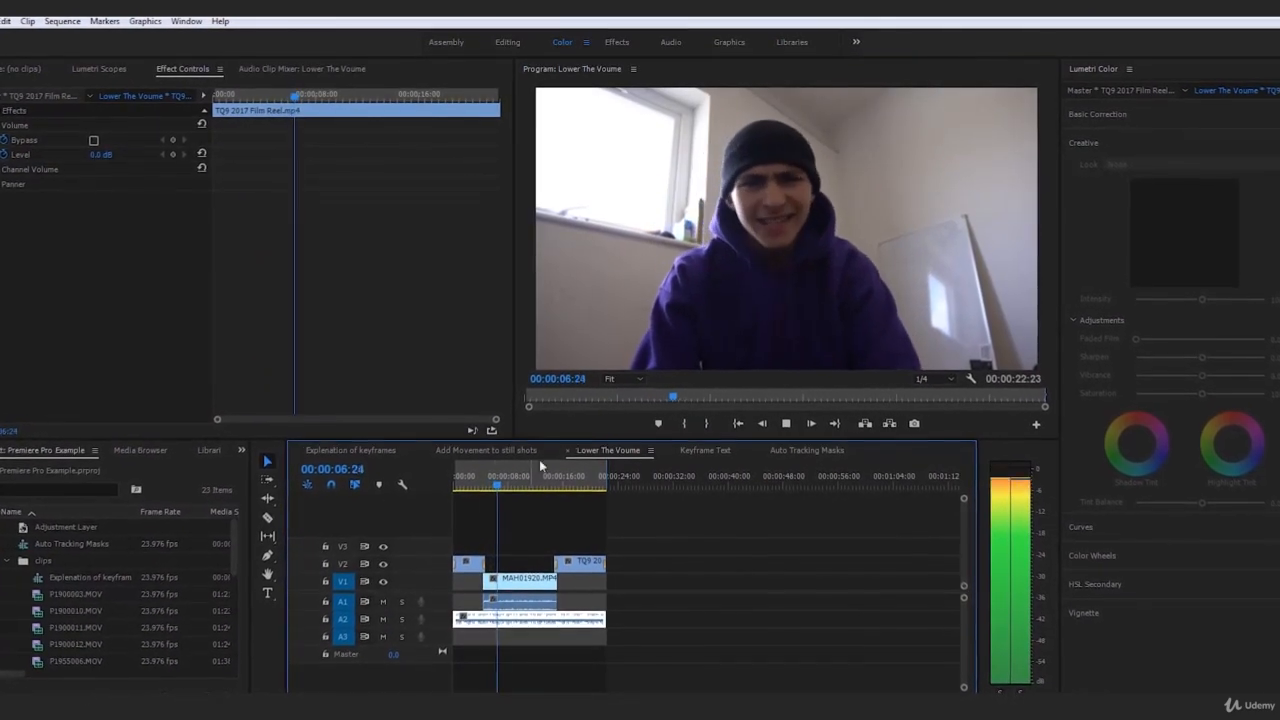
click(480, 481)
drag(476, 483, 480, 485)
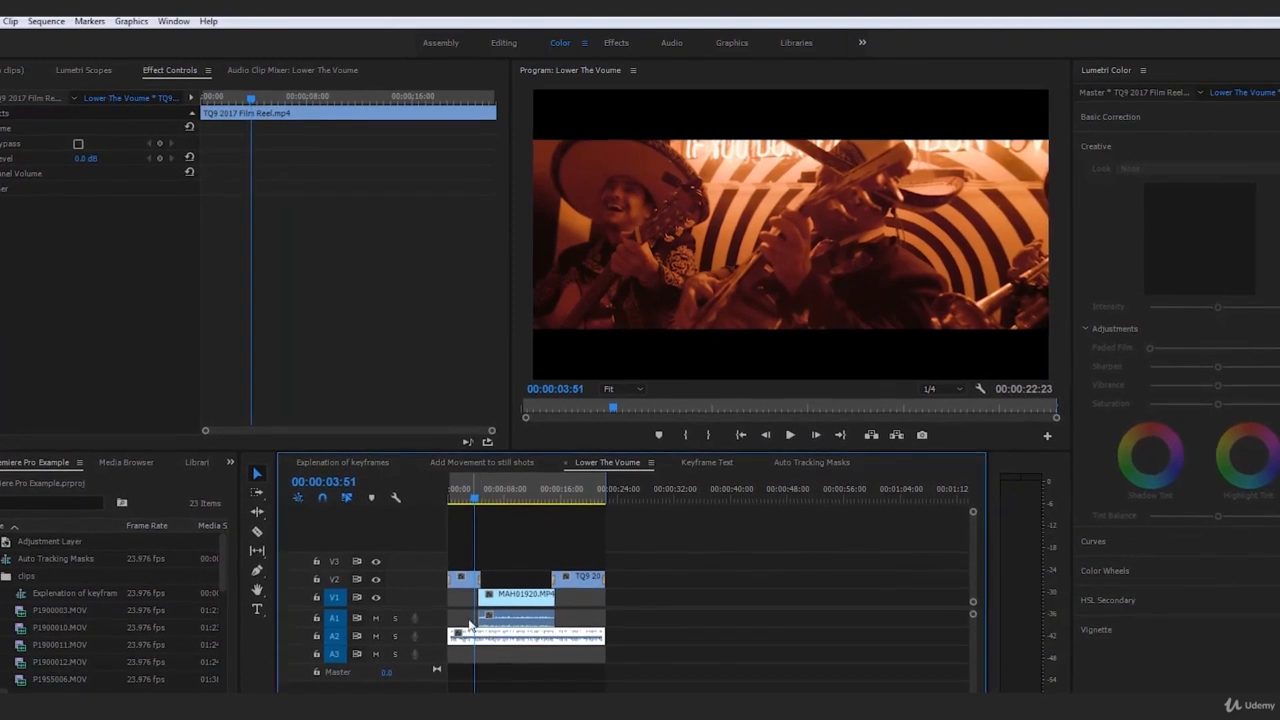
drag(478, 502, 477, 503)
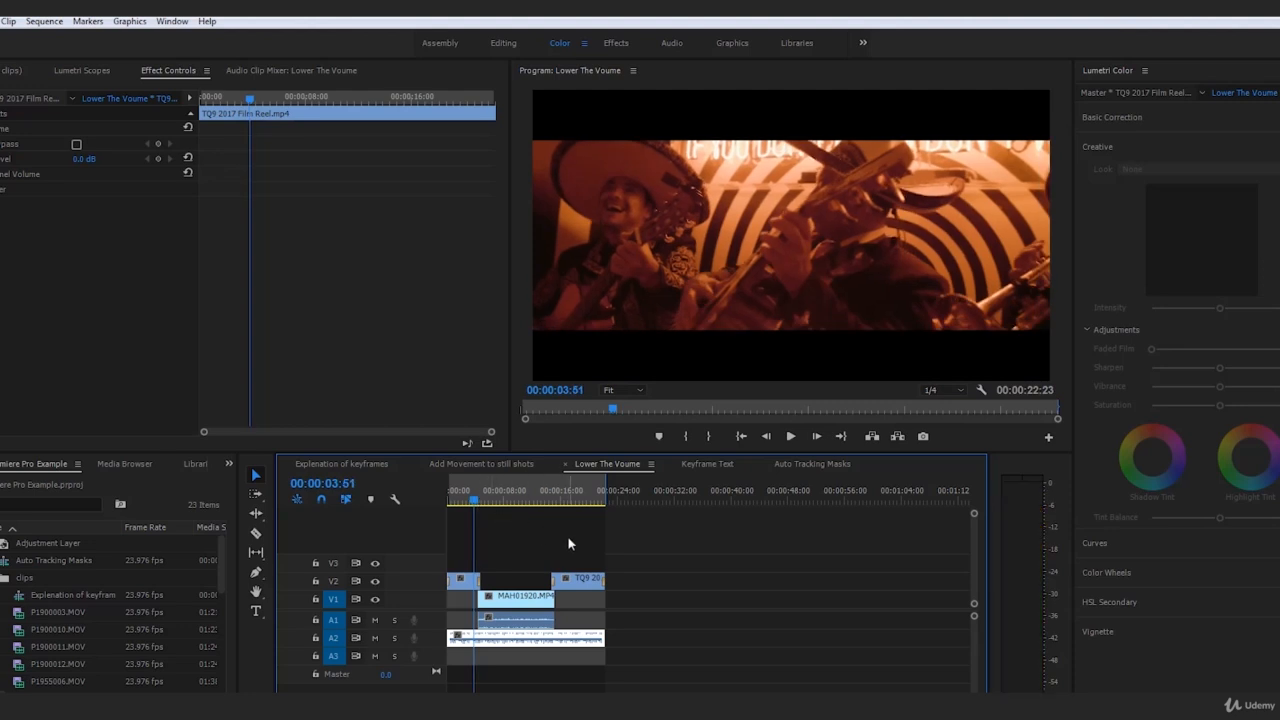
click(771, 658)
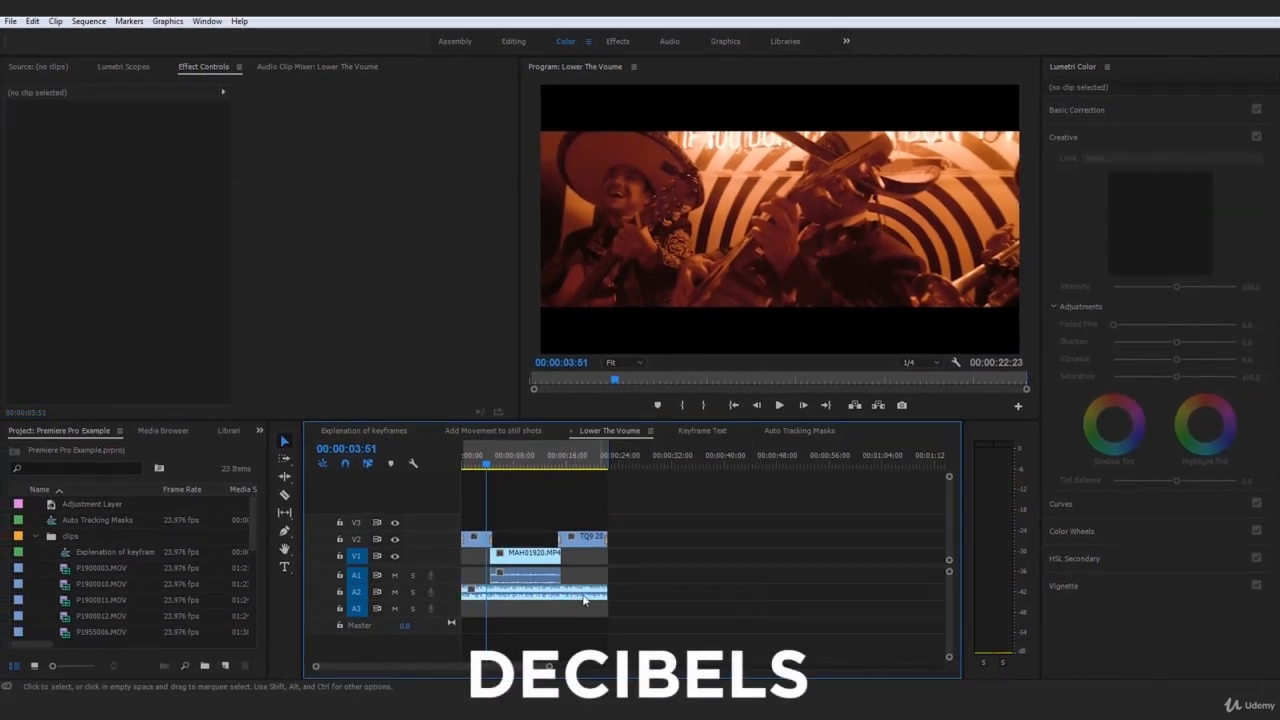
click(575, 598)
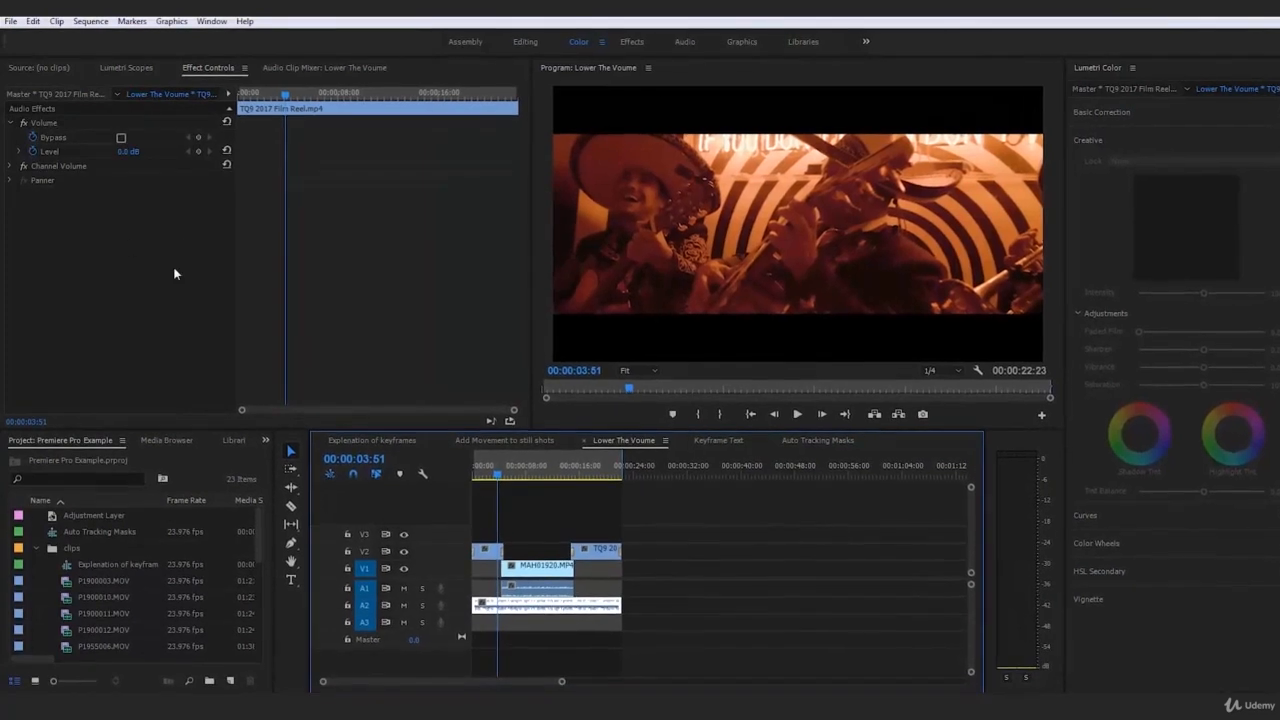
click(546, 569)
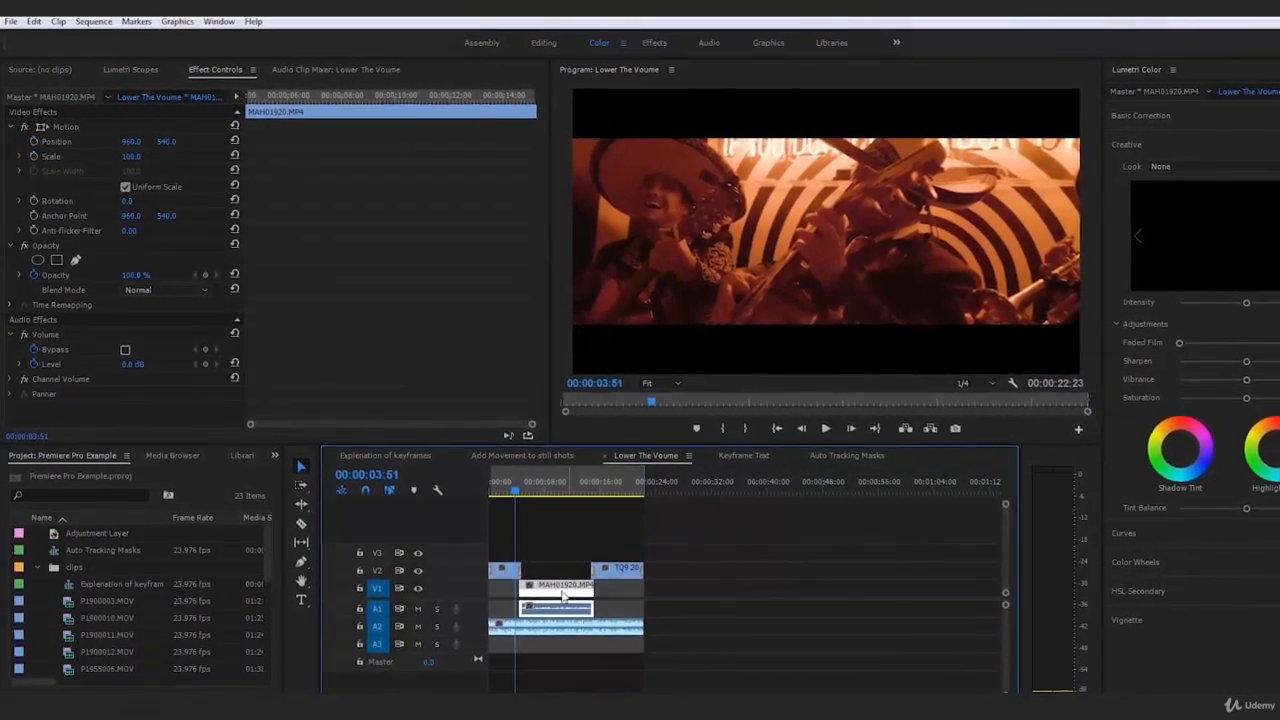
click(606, 629)
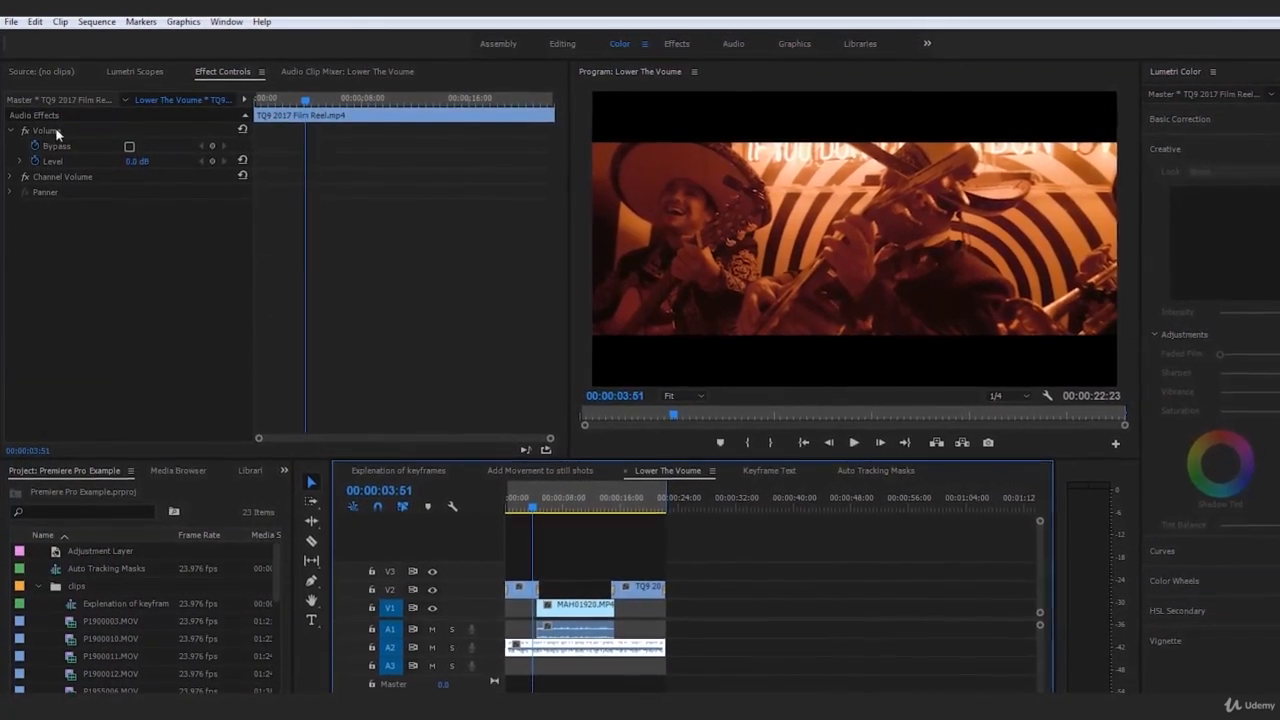
click(55, 130)
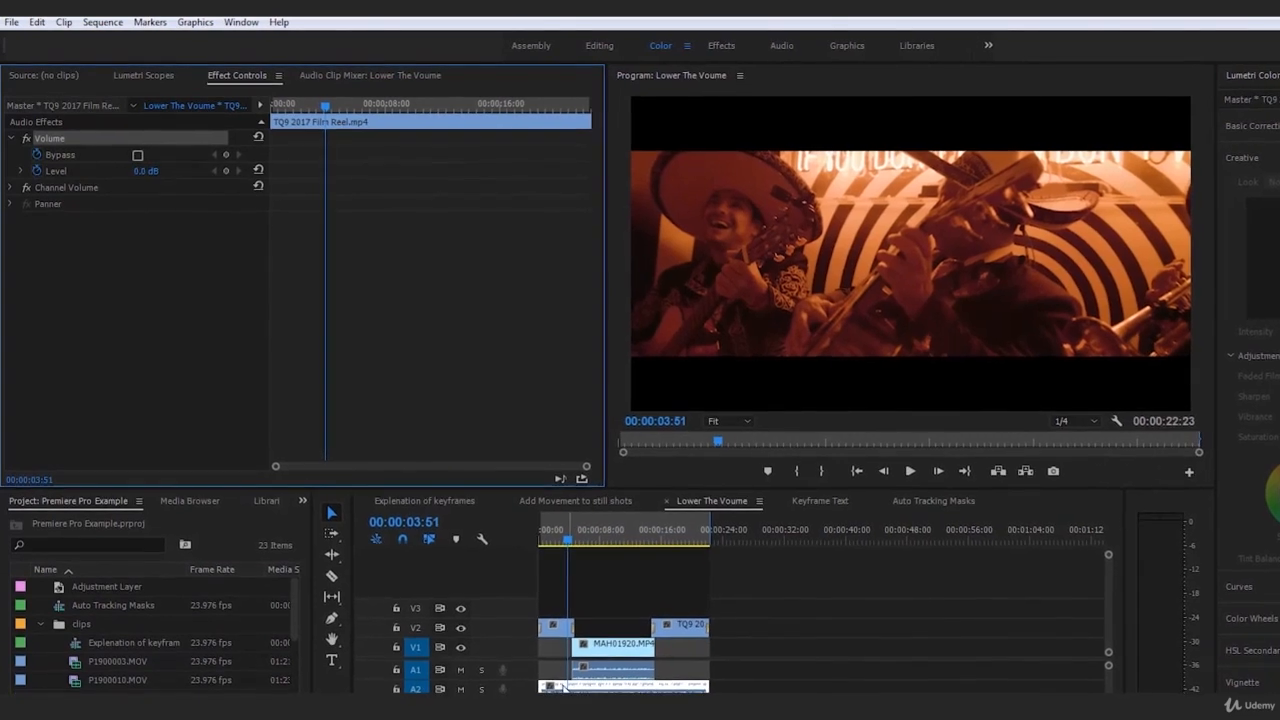
Add a 0.0 dB Level keyframe at 00:00:03:51, then move the playhead to 00:00:04:46
click(226, 171)
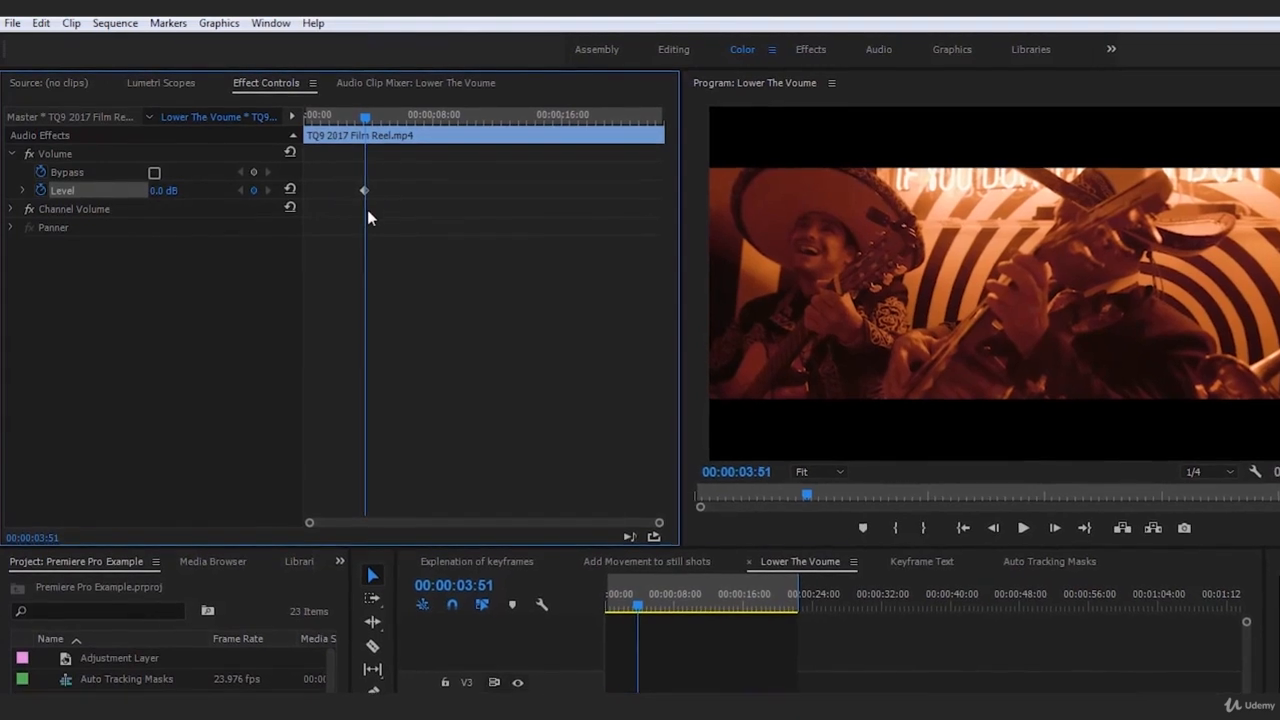
click(52, 155)
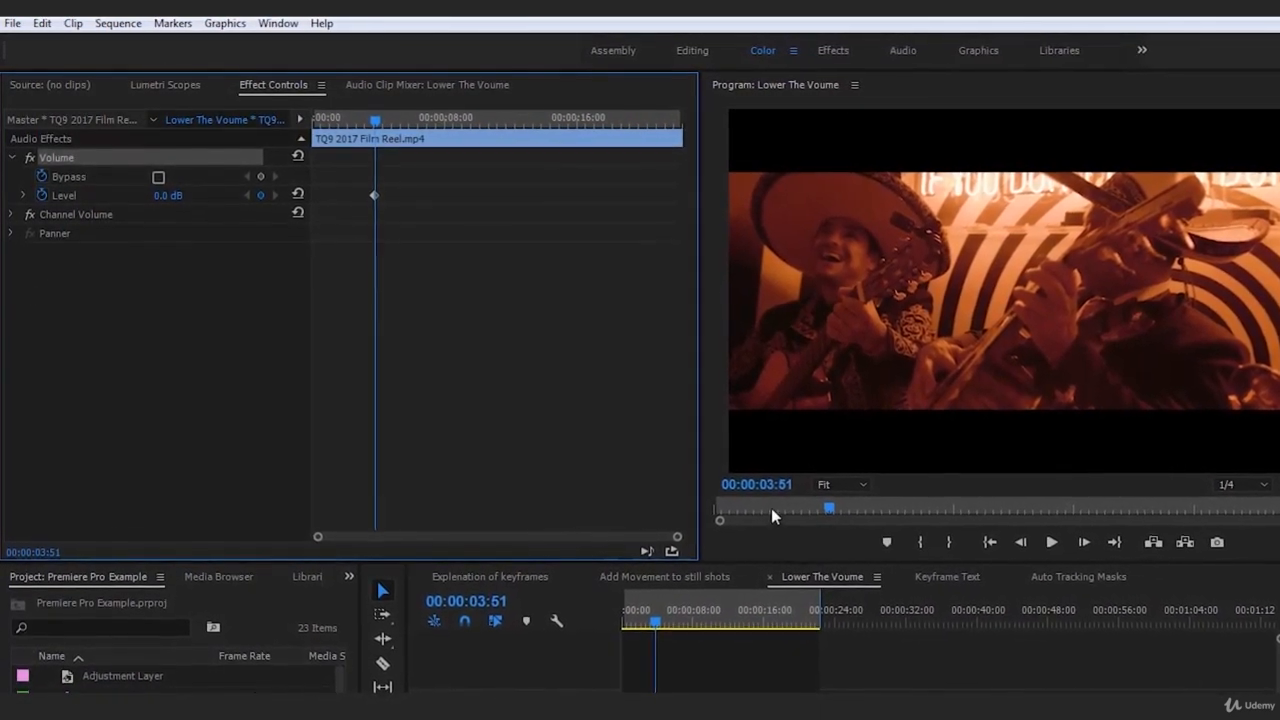
click(96, 198)
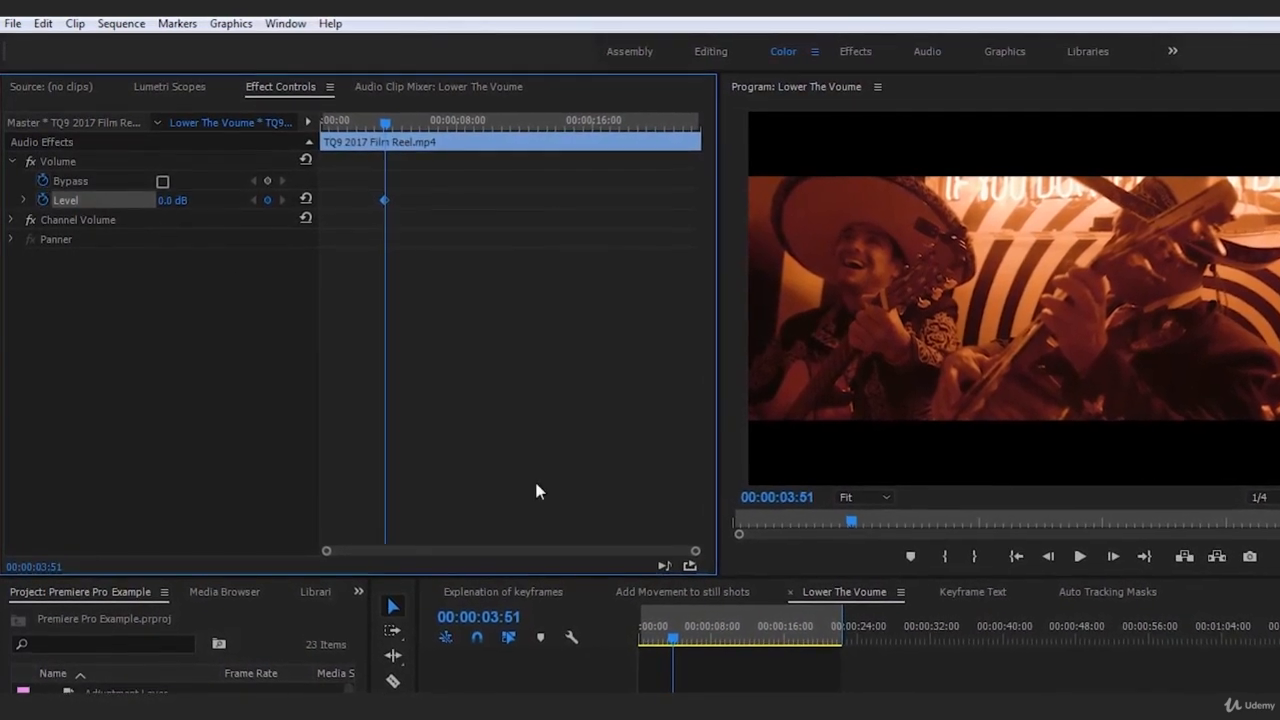
drag(678, 645, 685, 644)
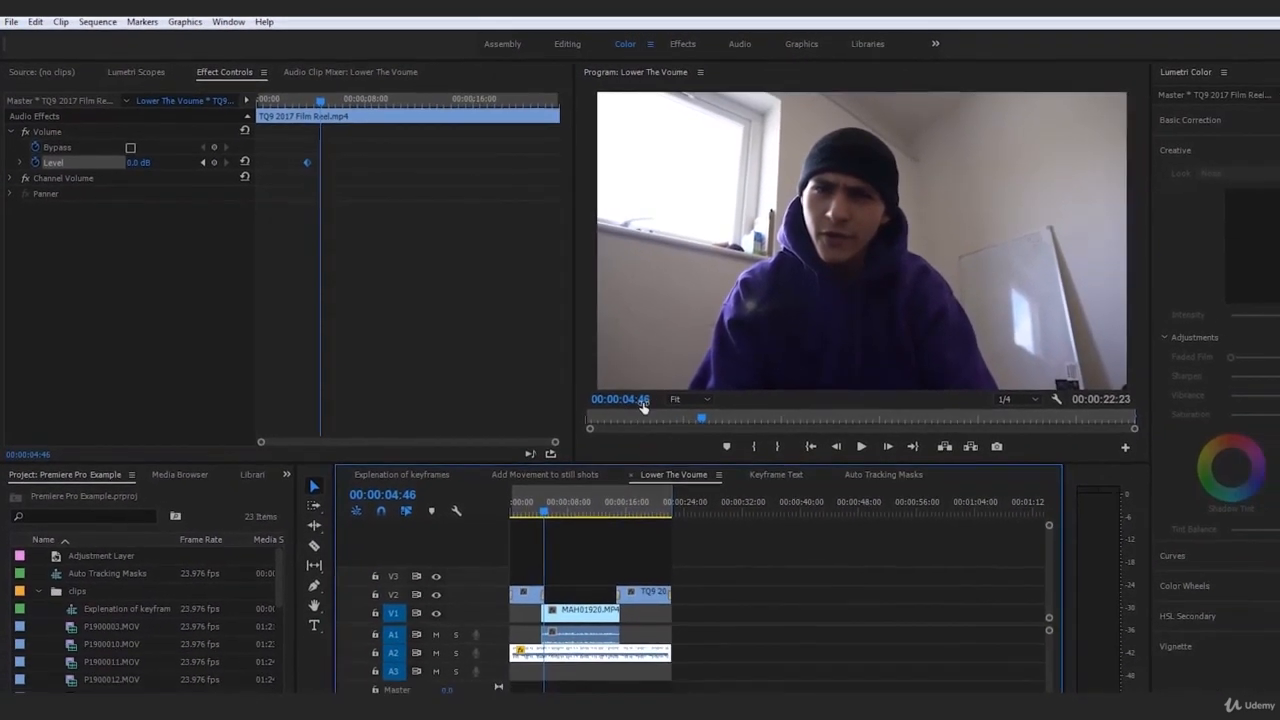
Enter -30 as the music Level at 00:00:04:46, creating a -30 dB keyframe
click(142, 158)
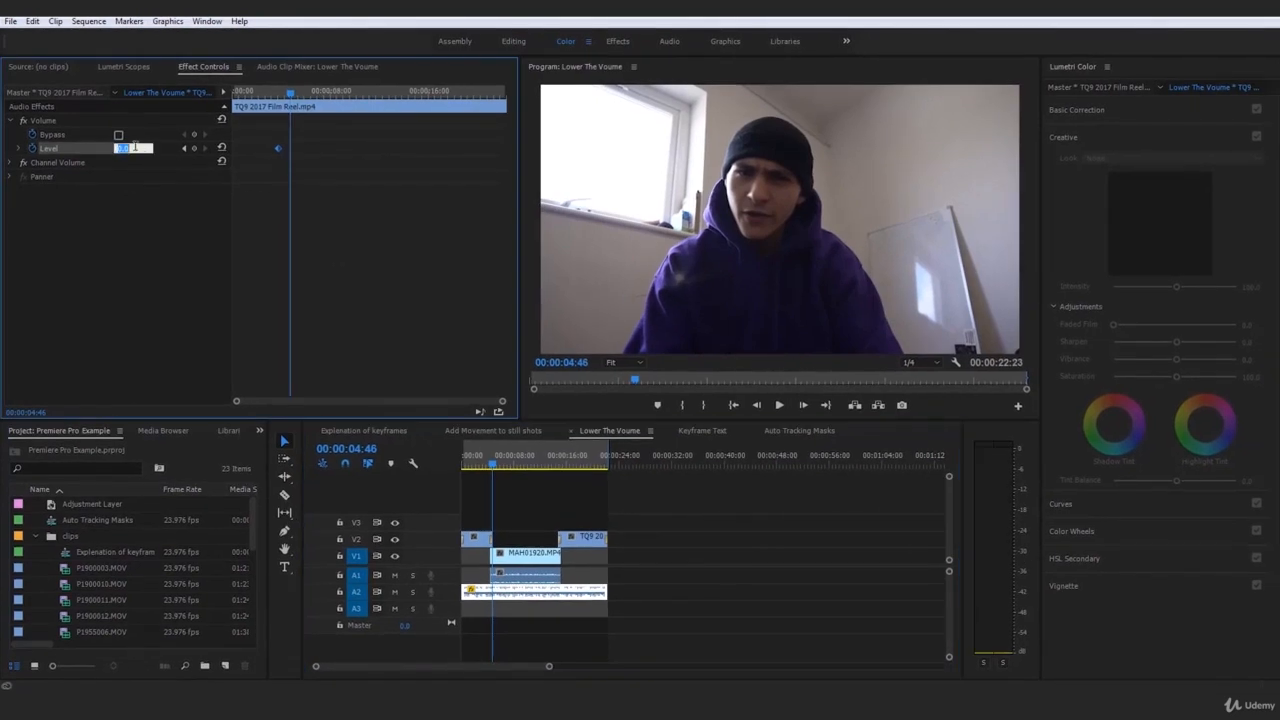
text(-30.0 dB)
click(536, 584)
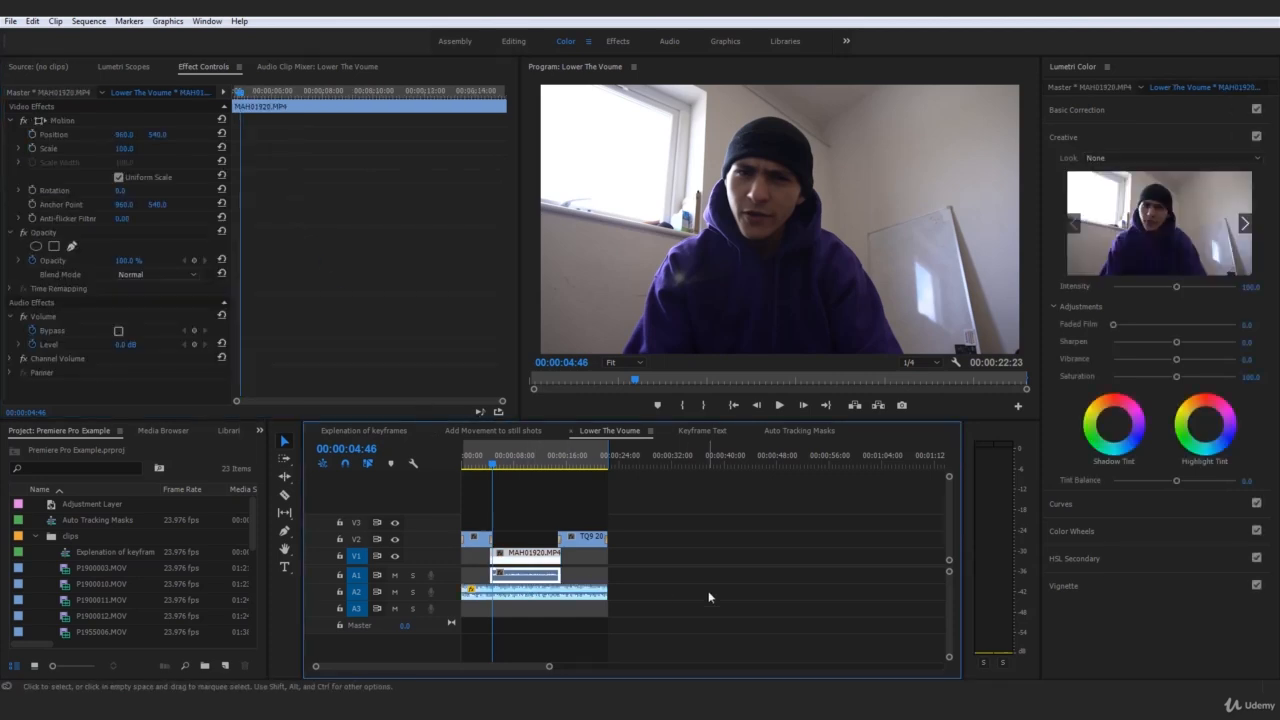
Inspect the MAH01920 and music clip effects, then play from 00:00:00:00 to hear the ducking
click(704, 588)
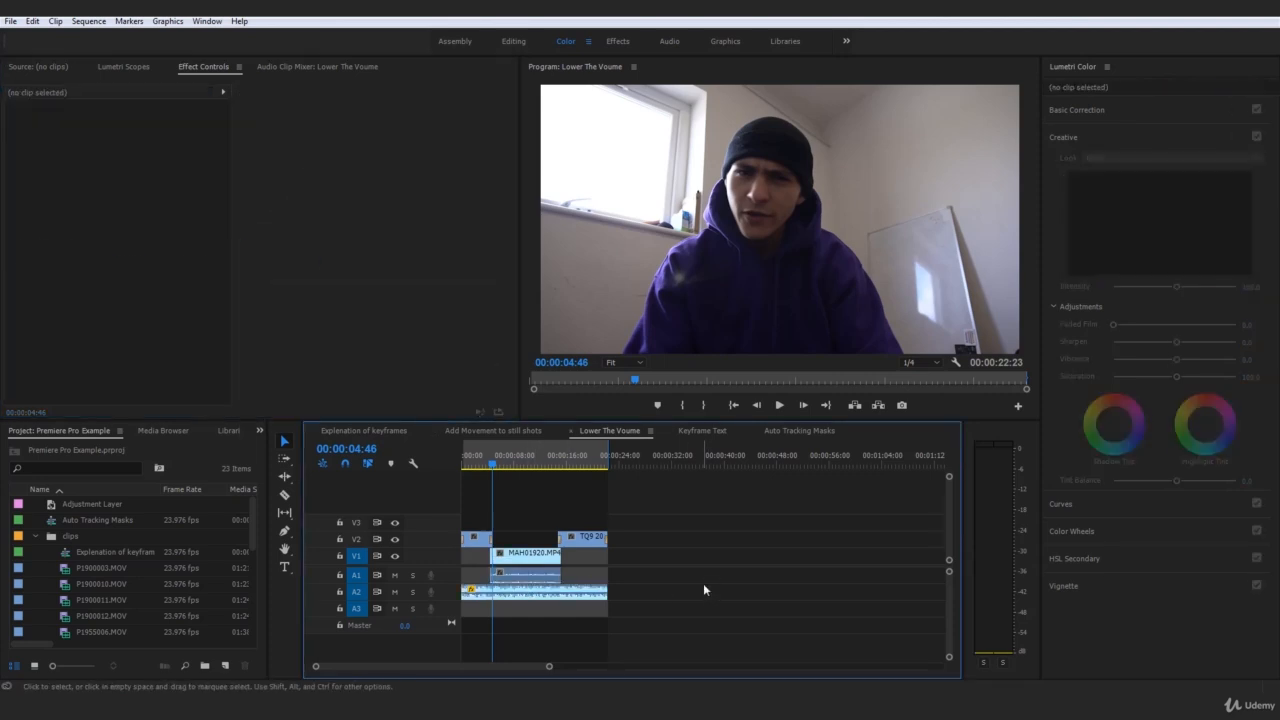
click(531, 578)
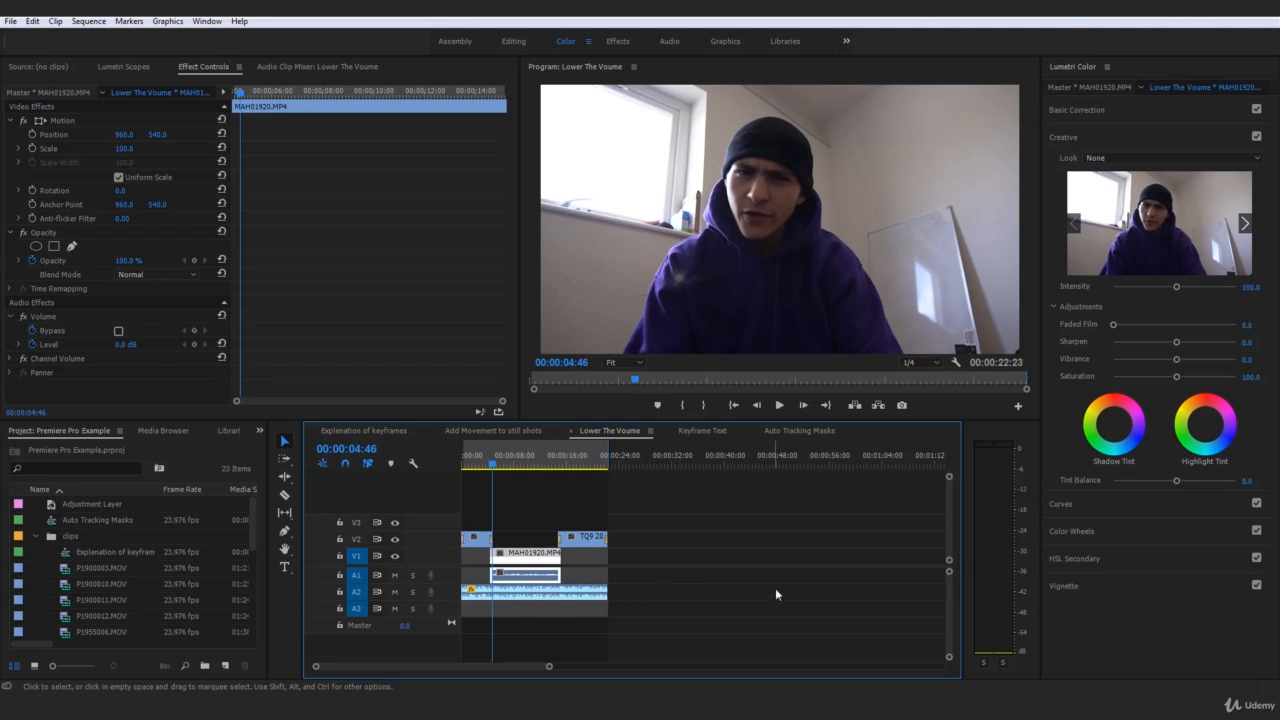
click(590, 597)
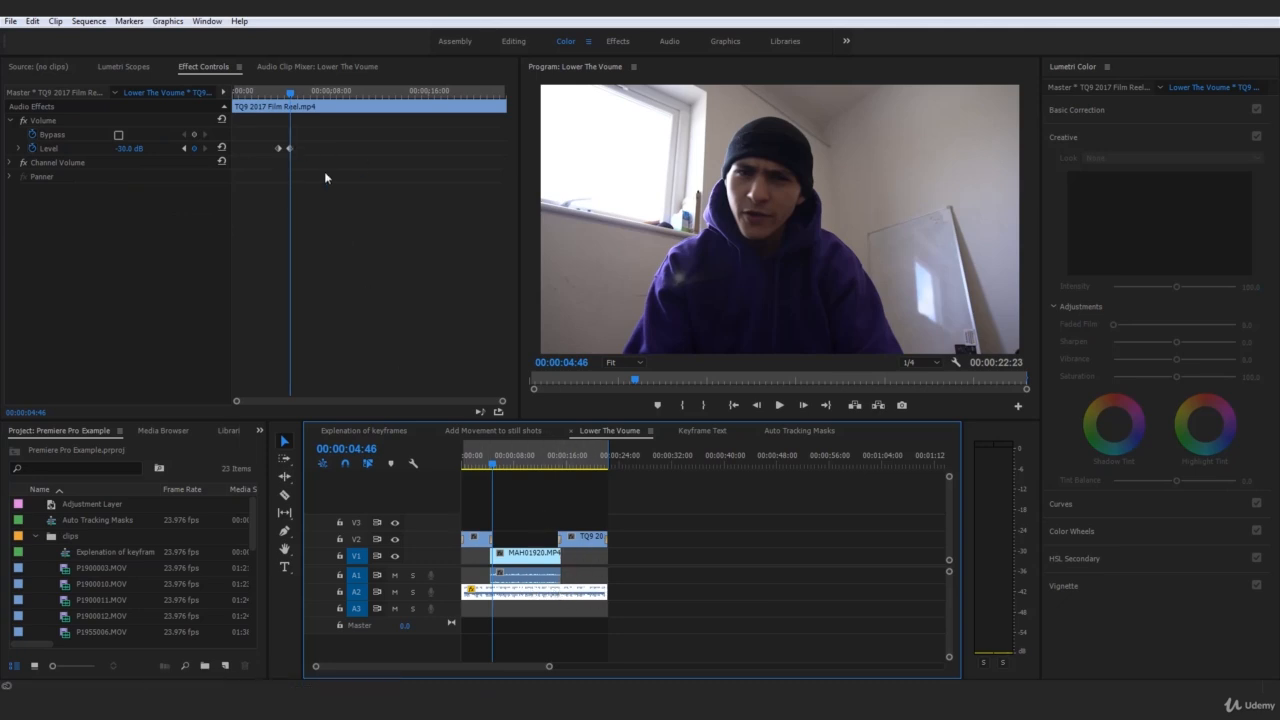
click(745, 607)
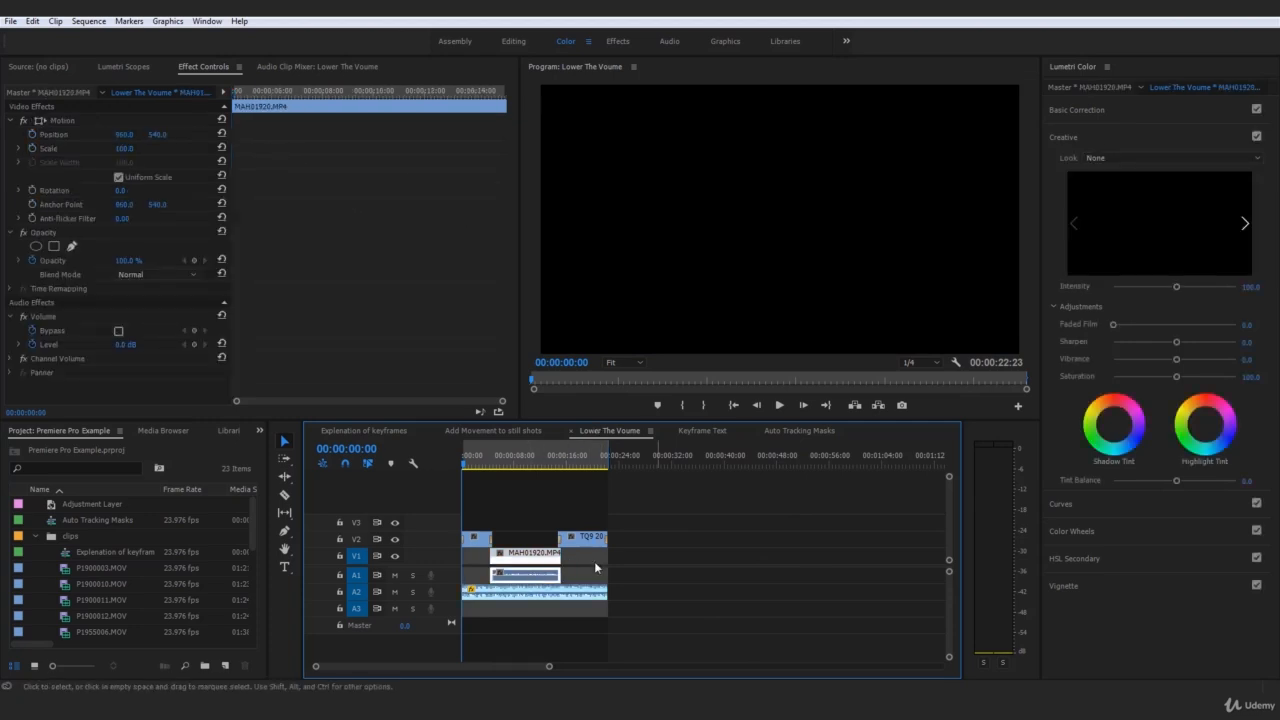
click(722, 558)
key(space)
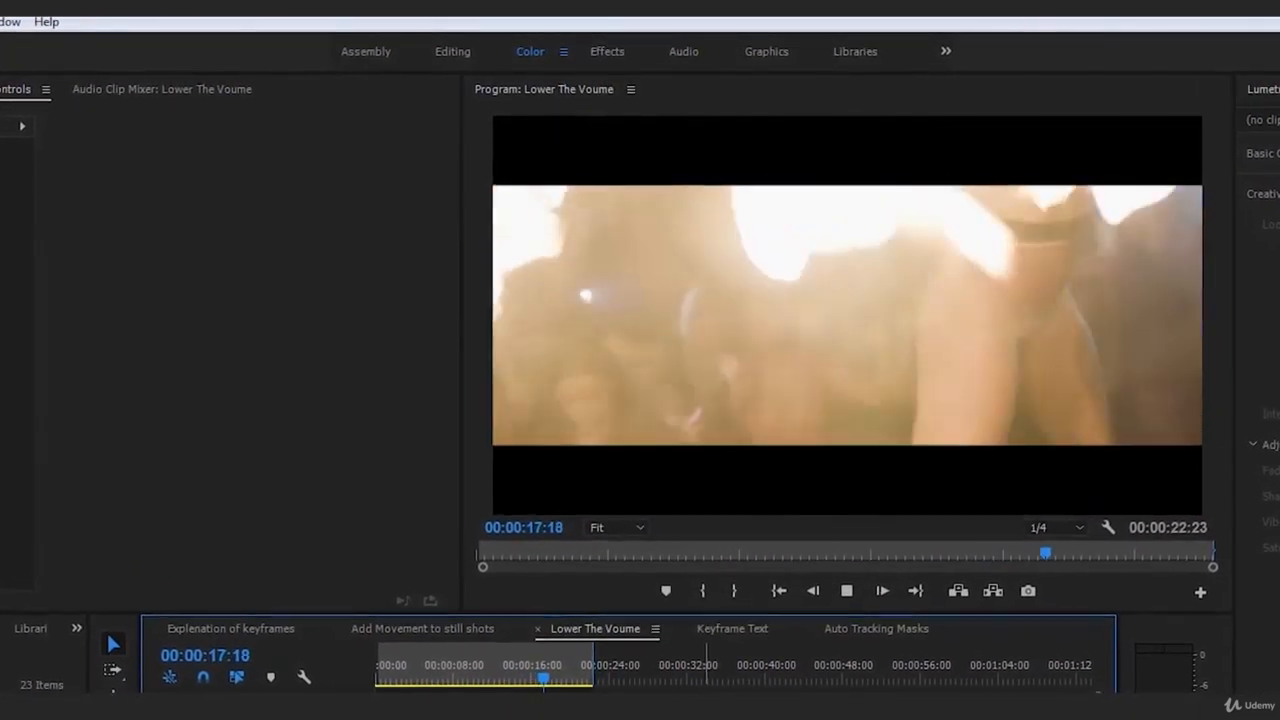
Stop playback, reselect the A2 music clip, and park the playhead at 00:00:14:19
key(space)
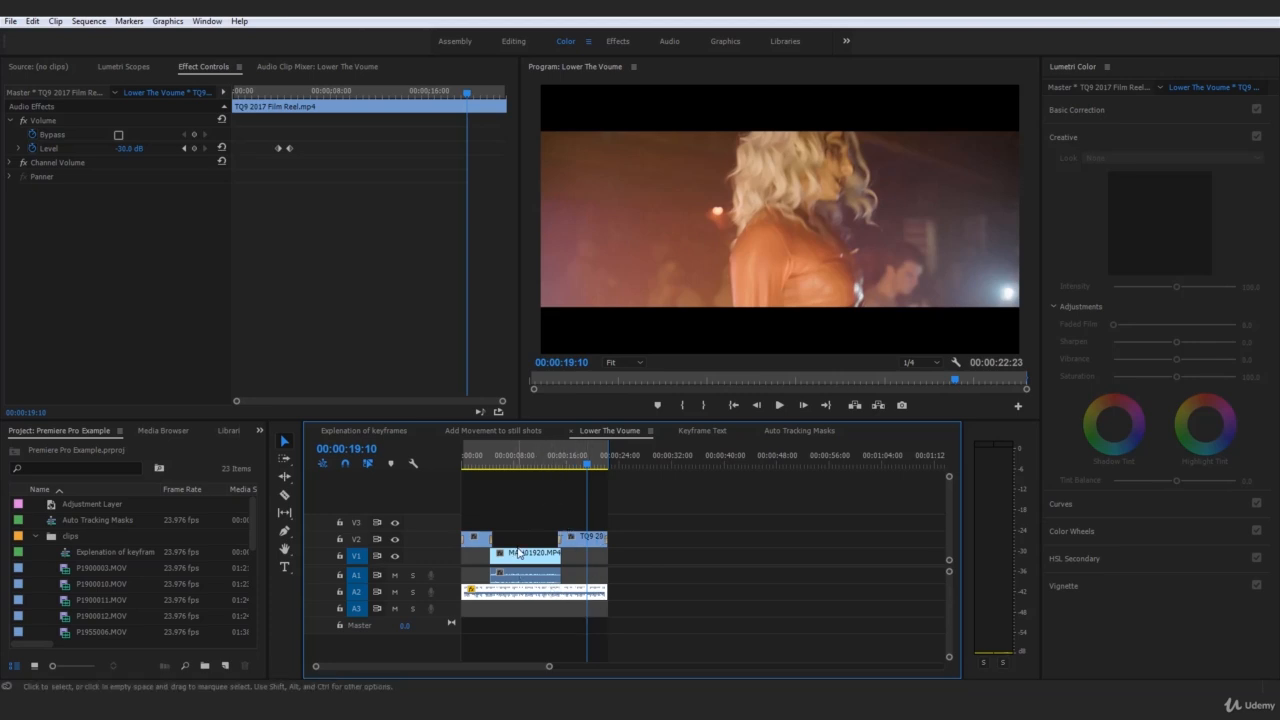
click(590, 540)
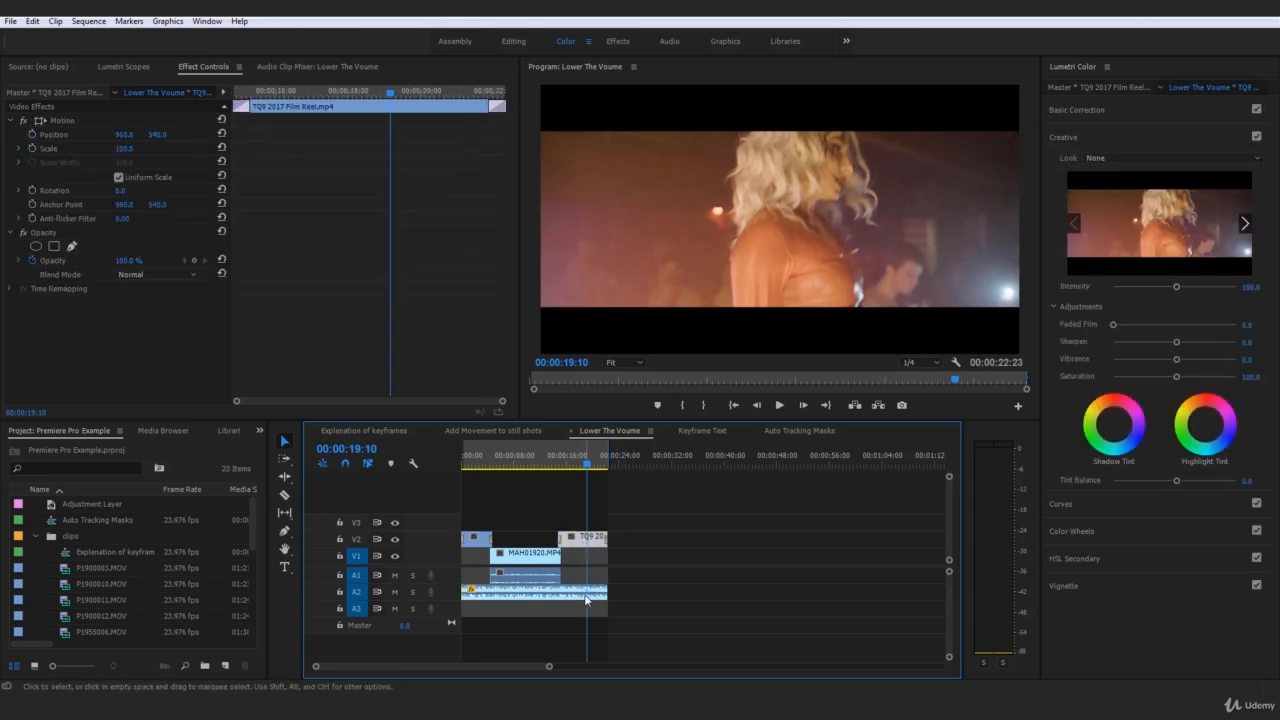
click(586, 597)
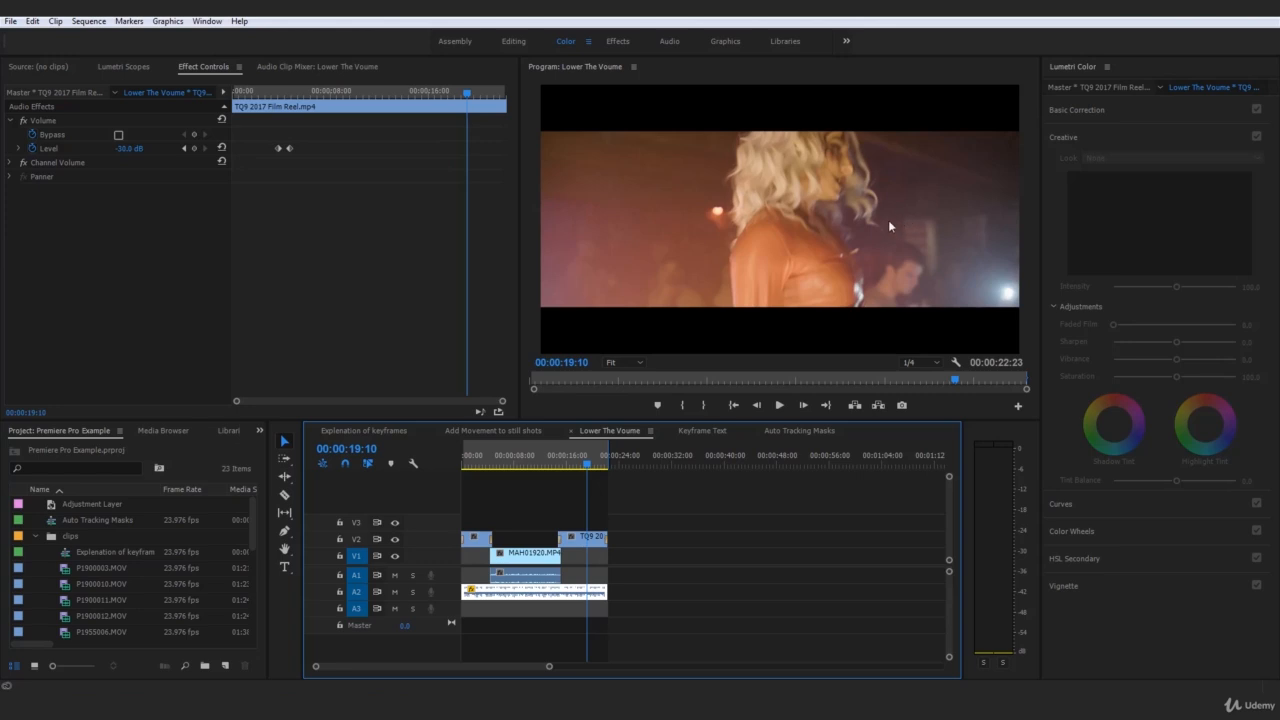
click(516, 460)
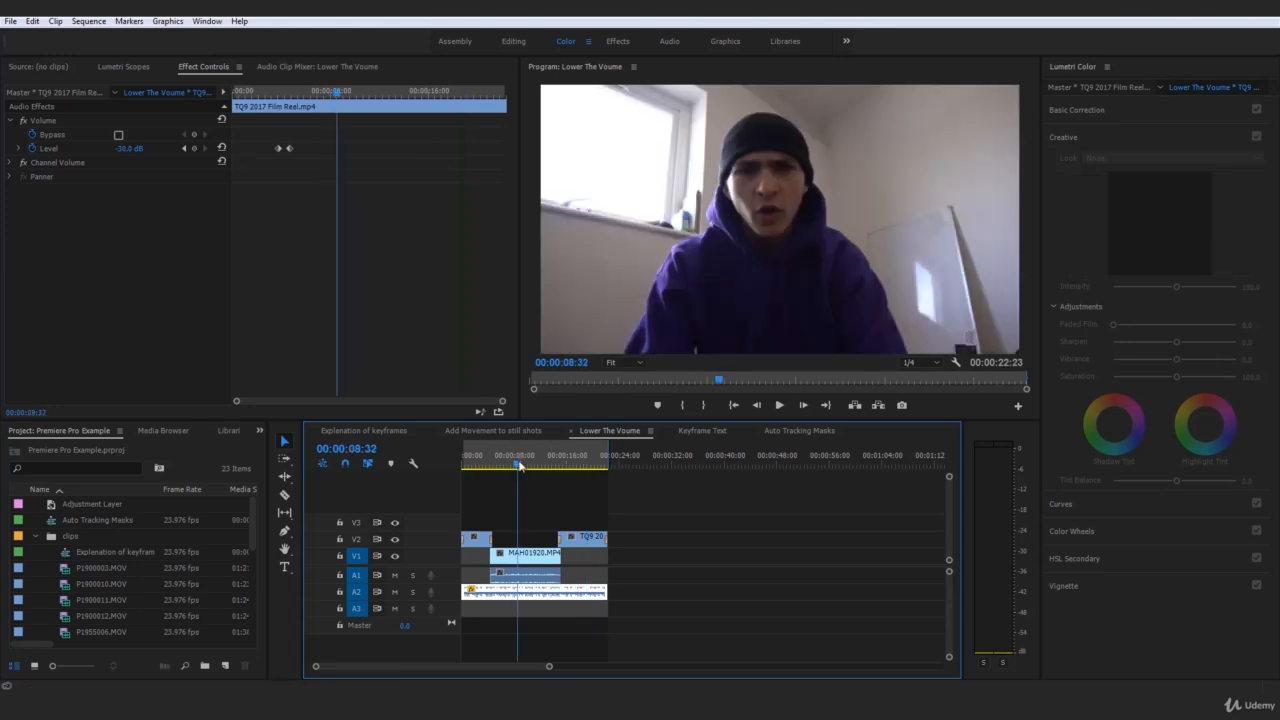
click(718, 537)
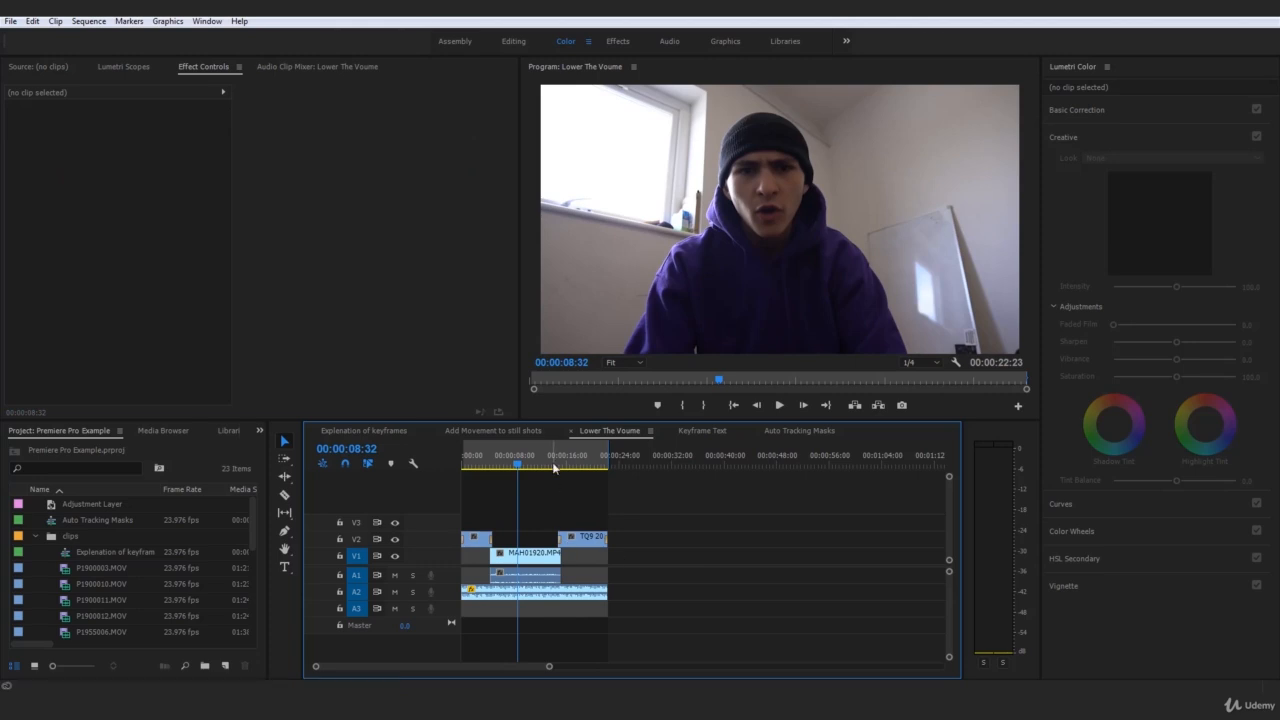
click(568, 596)
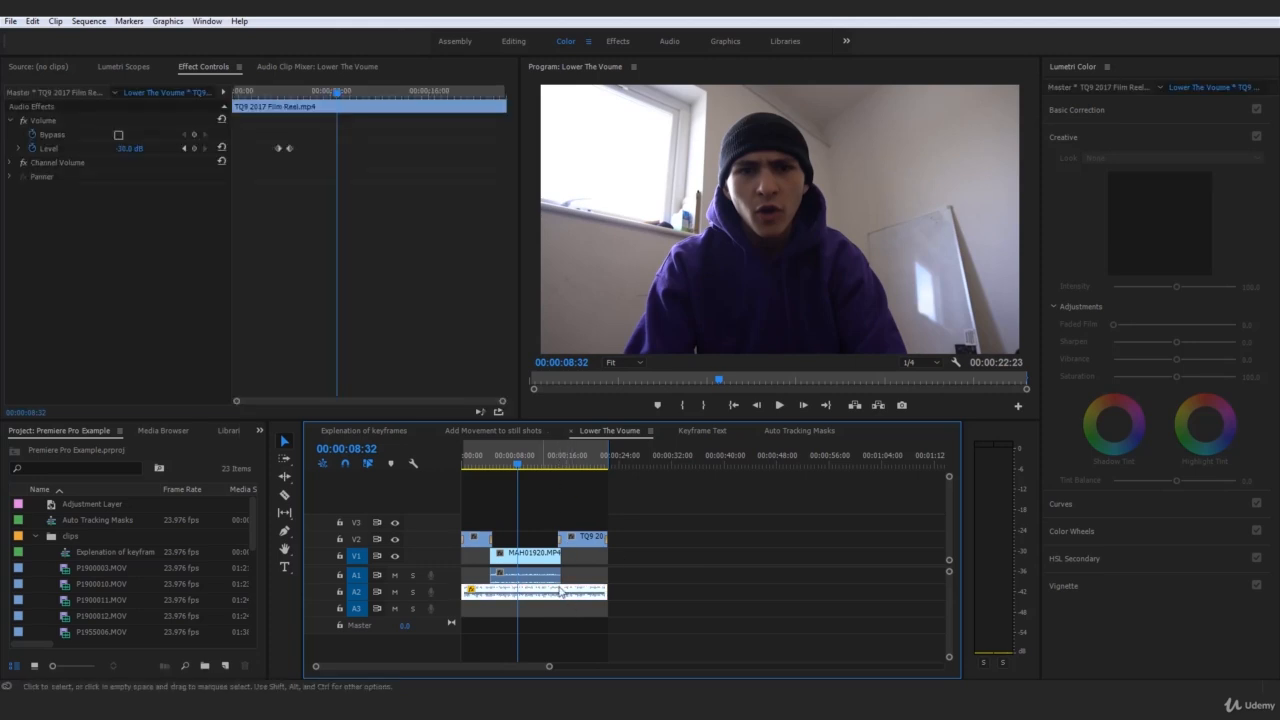
click(556, 461)
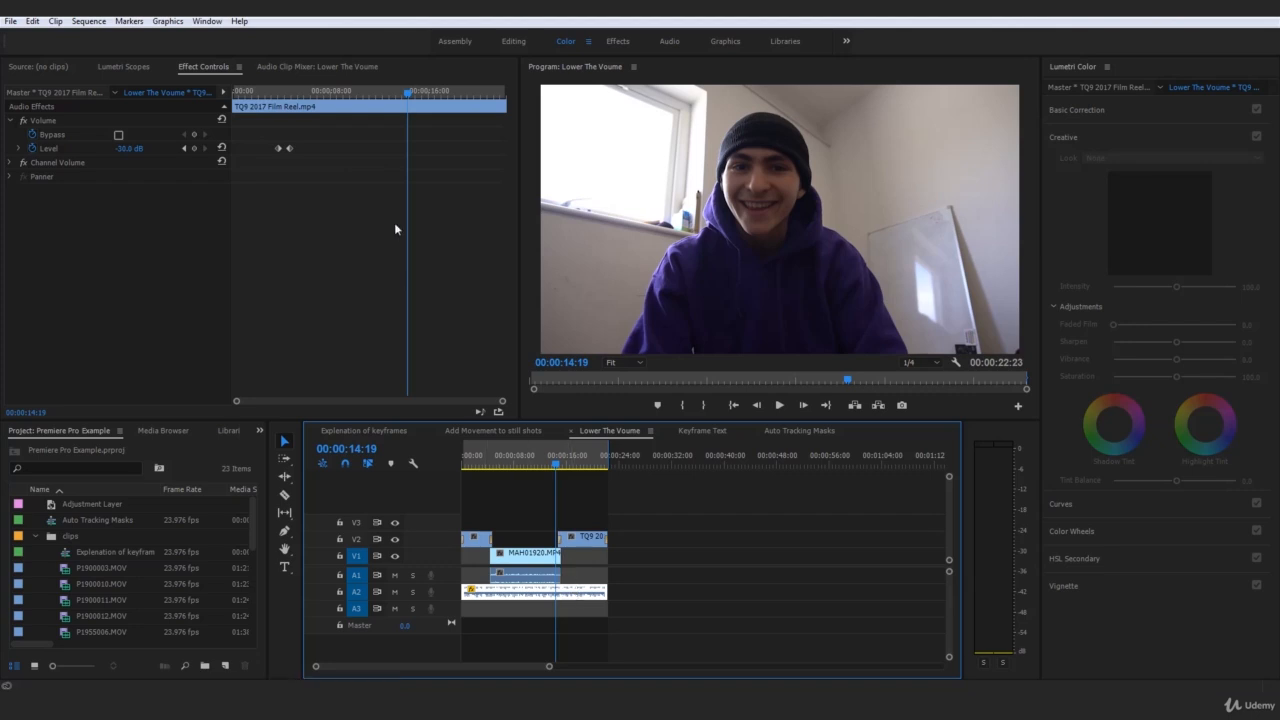
Add a 0.0 dB Level keyframe at 00:00:14:19, then scrub back through the fade from 00:00:03:51
click(198, 150)
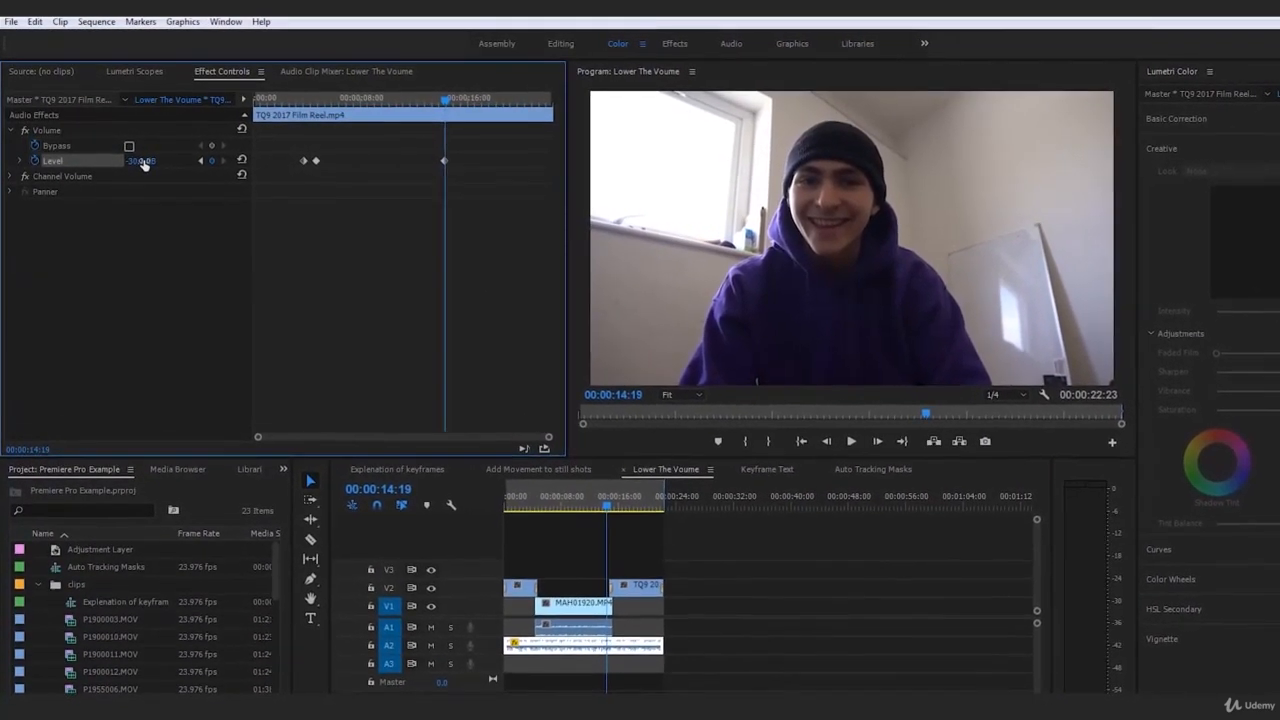
mouse_move(445, 100)
mouse_down()
mouse_move(467, 101)
mouse_move(456, 101)
mouse_up()
click(455, 165)
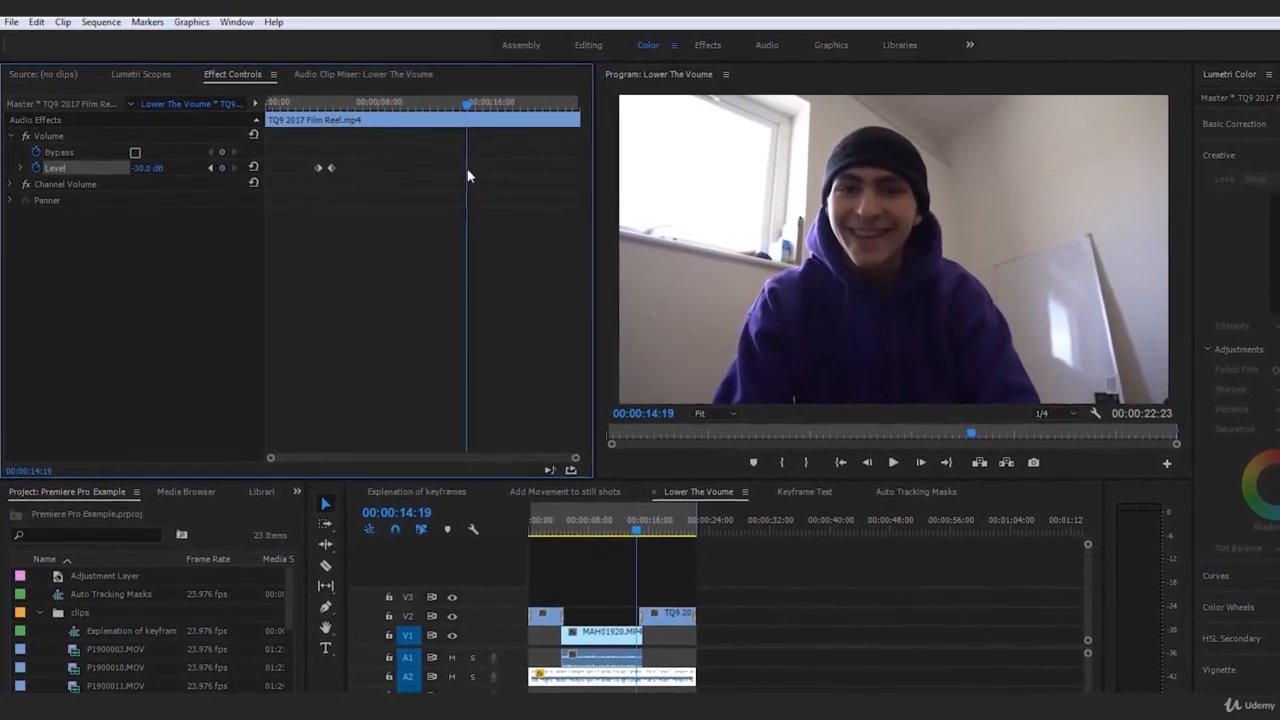
click(153, 172)
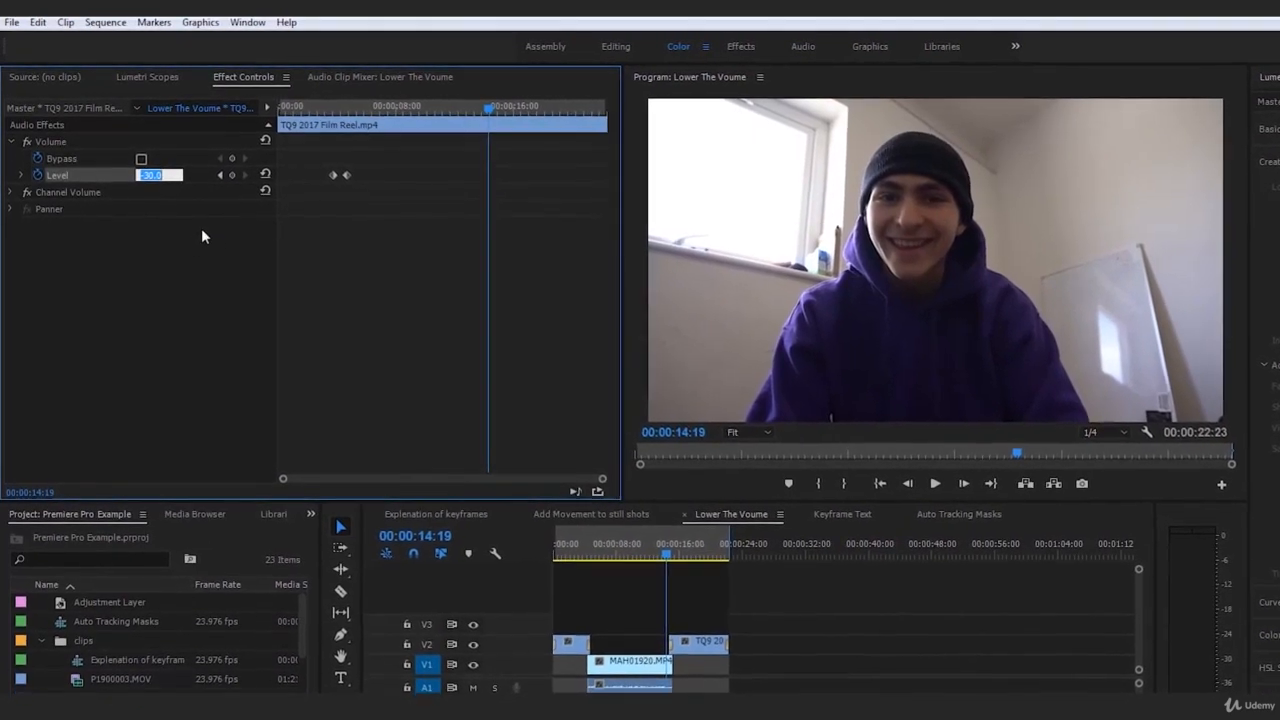
text(0)
key(Return)
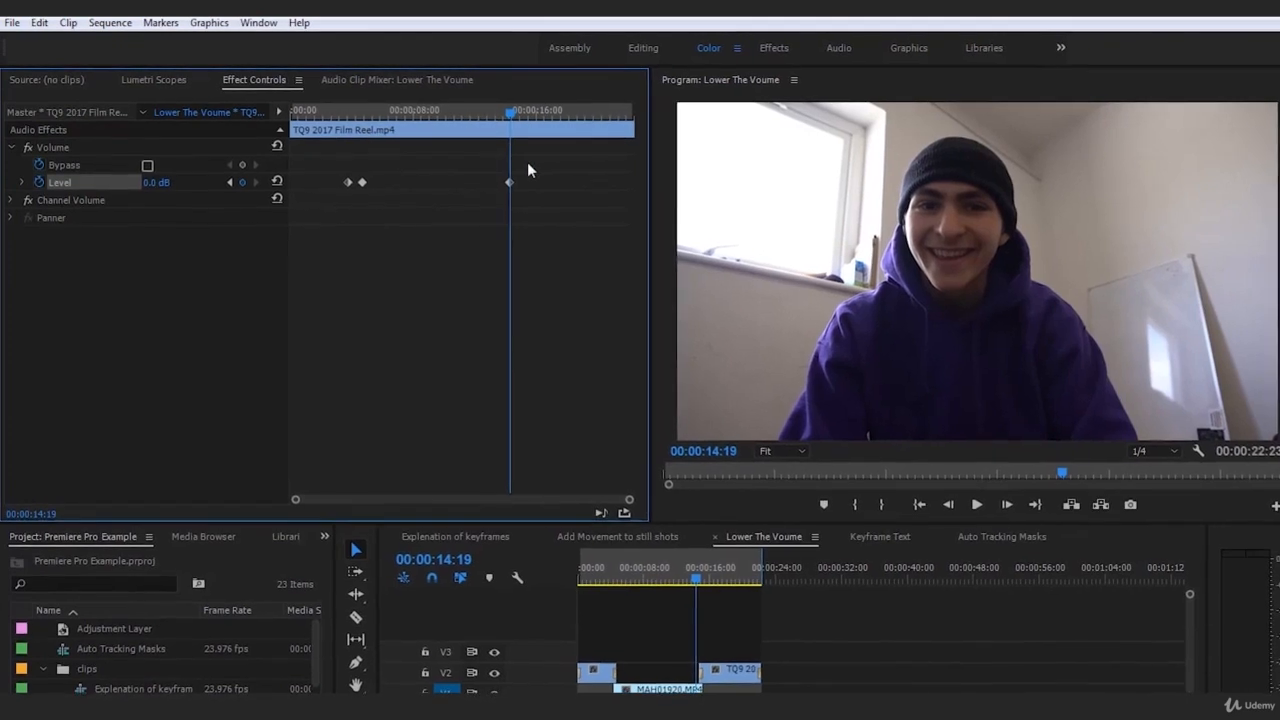
click(342, 110)
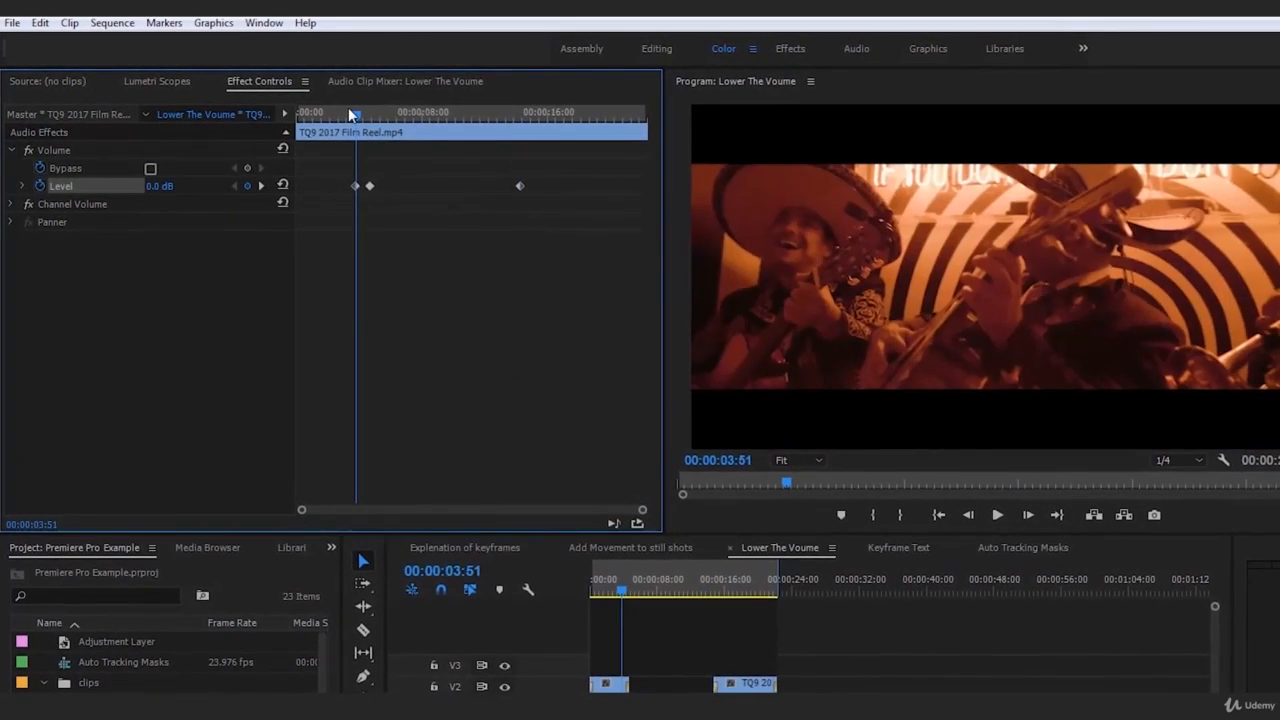
drag(348, 107, 556, 148)
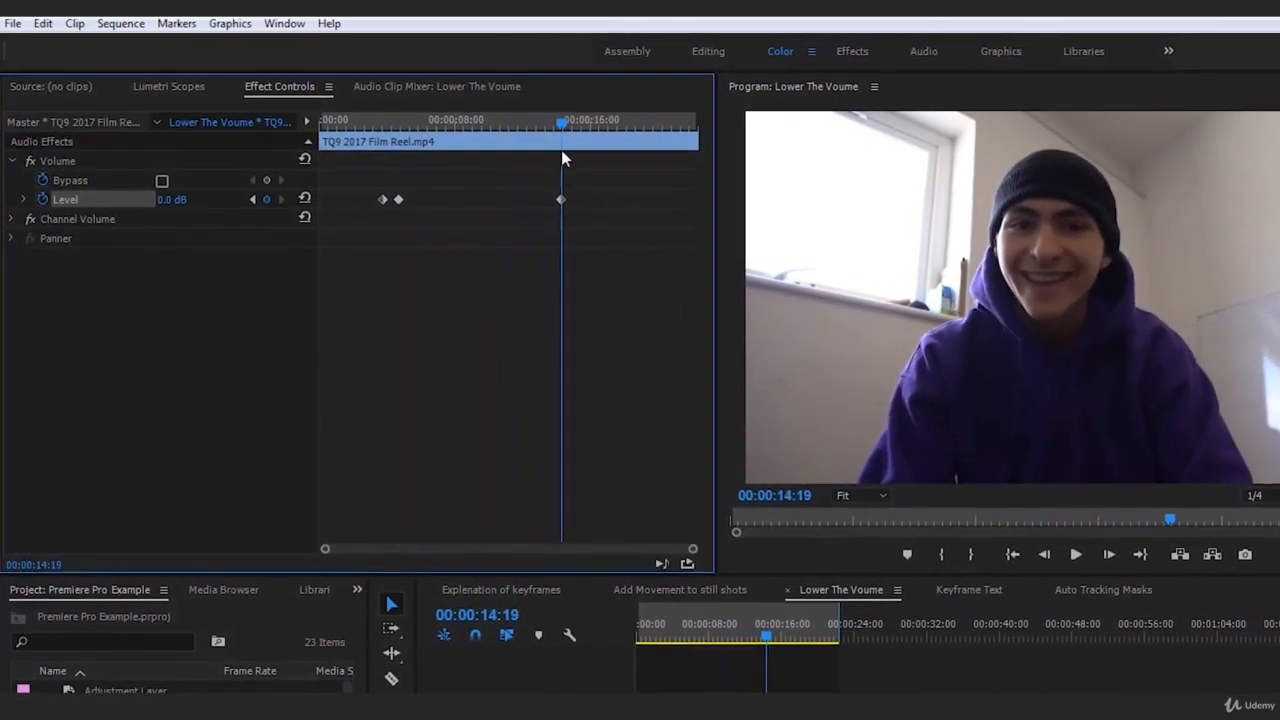
Delete the 14:19 keyframe and add a -30.0 dB Level keyframe at 00:00:14:25
click(564, 202)
key(Delete)
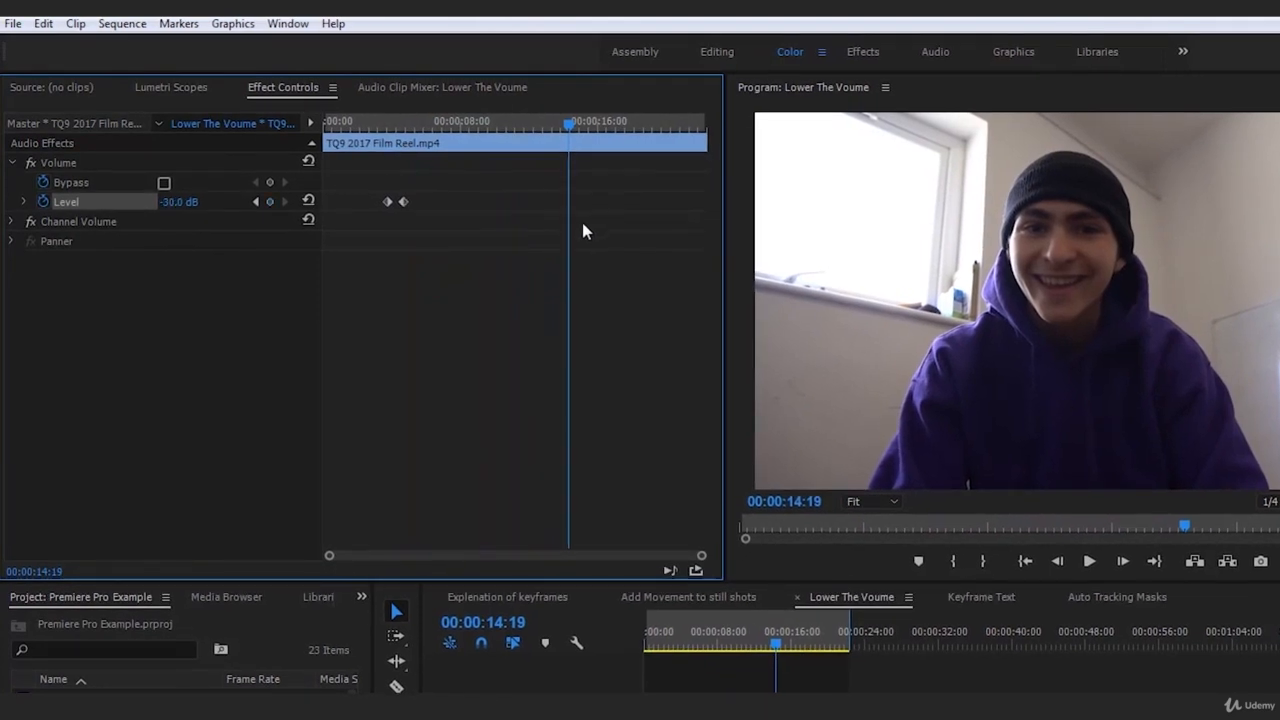
click(403, 202)
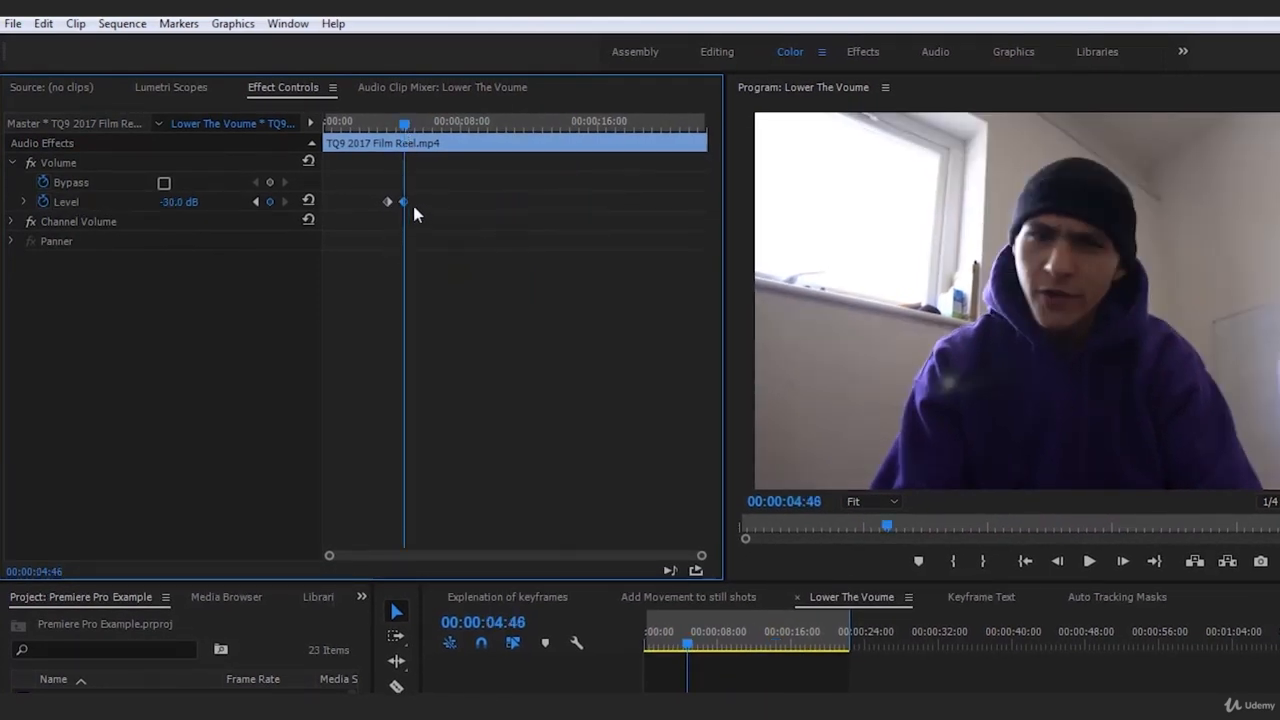
click(778, 645)
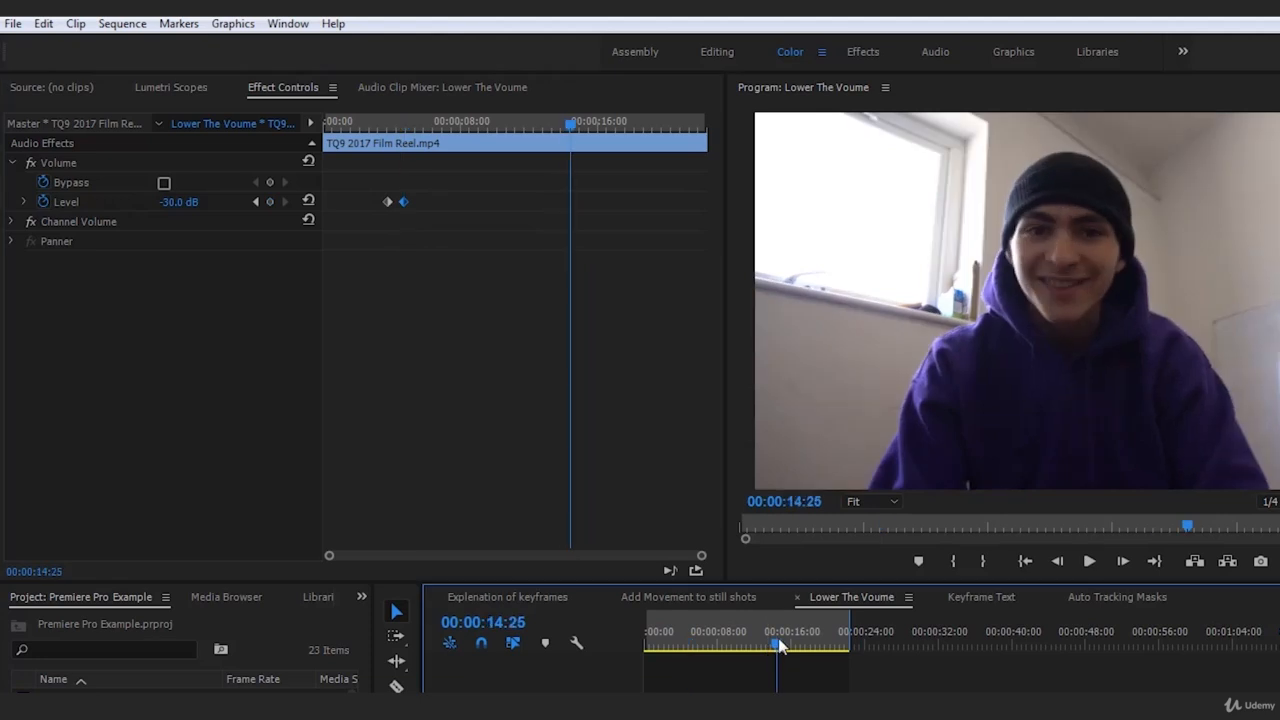
click(270, 202)
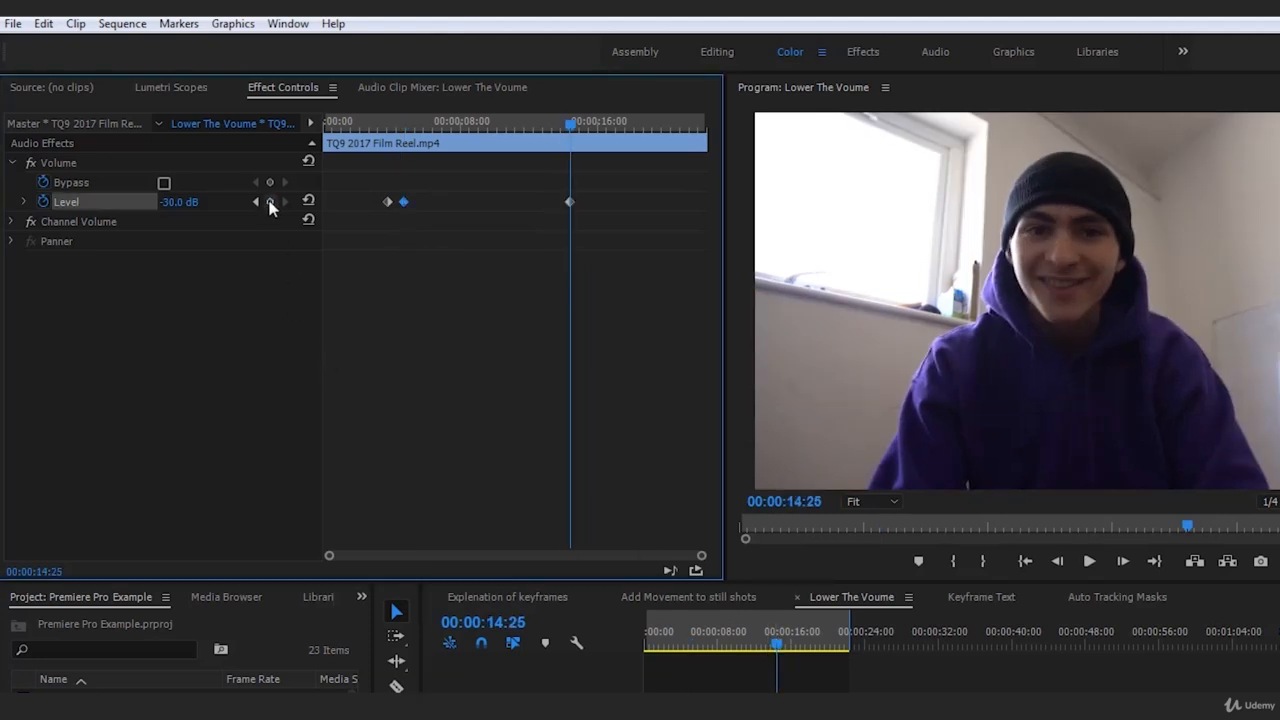
Step between the 00:00:04:46 and 00:00:14:25 keyframes, then park near 00:00:14
click(403, 121)
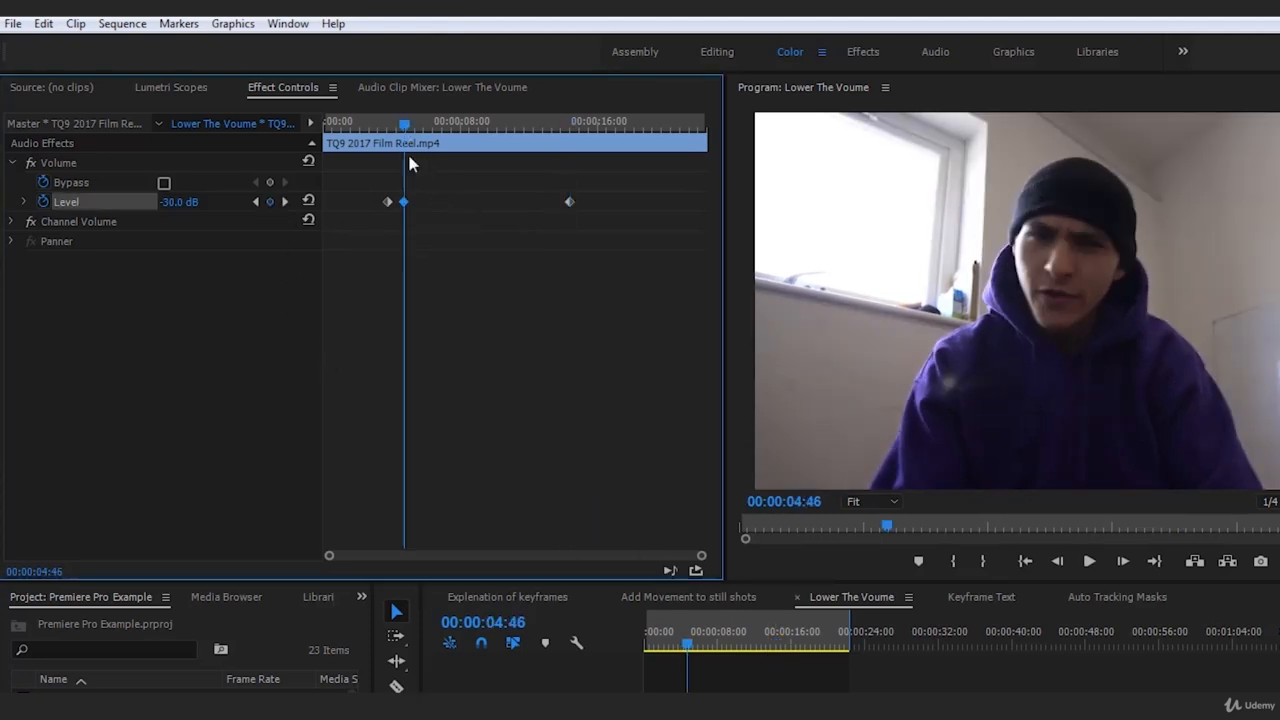
click(569, 122)
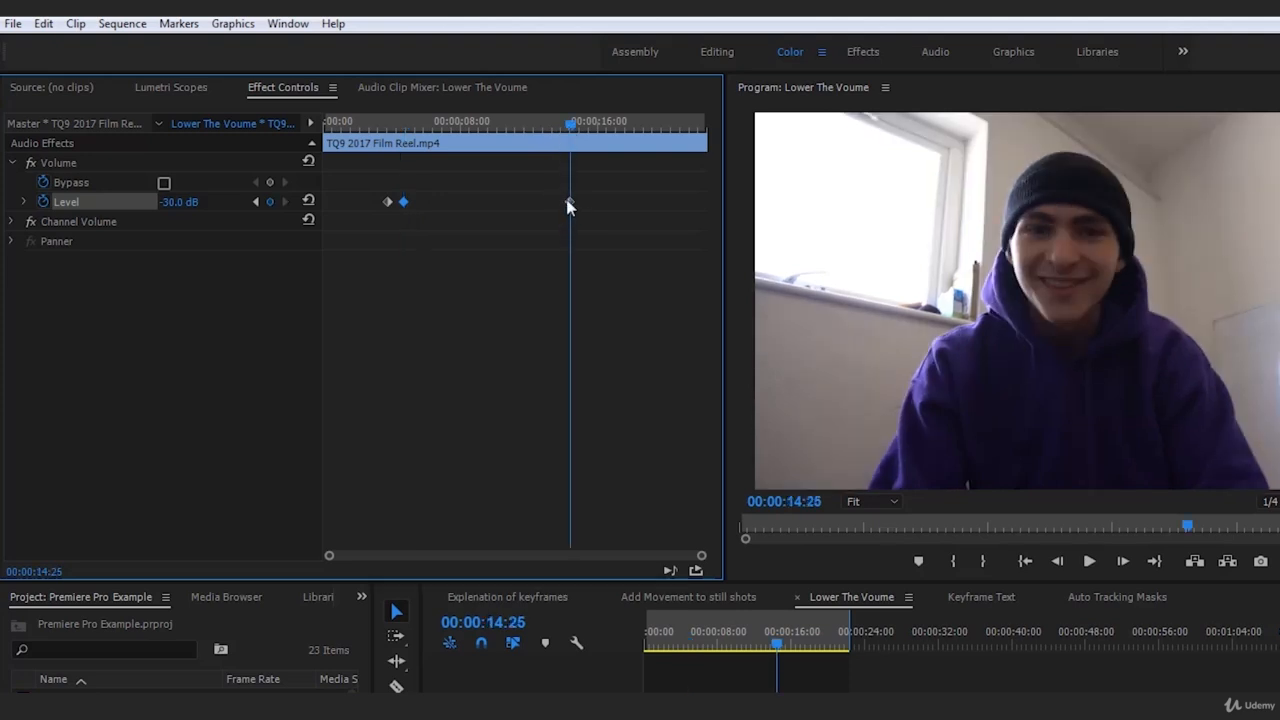
click(404, 202)
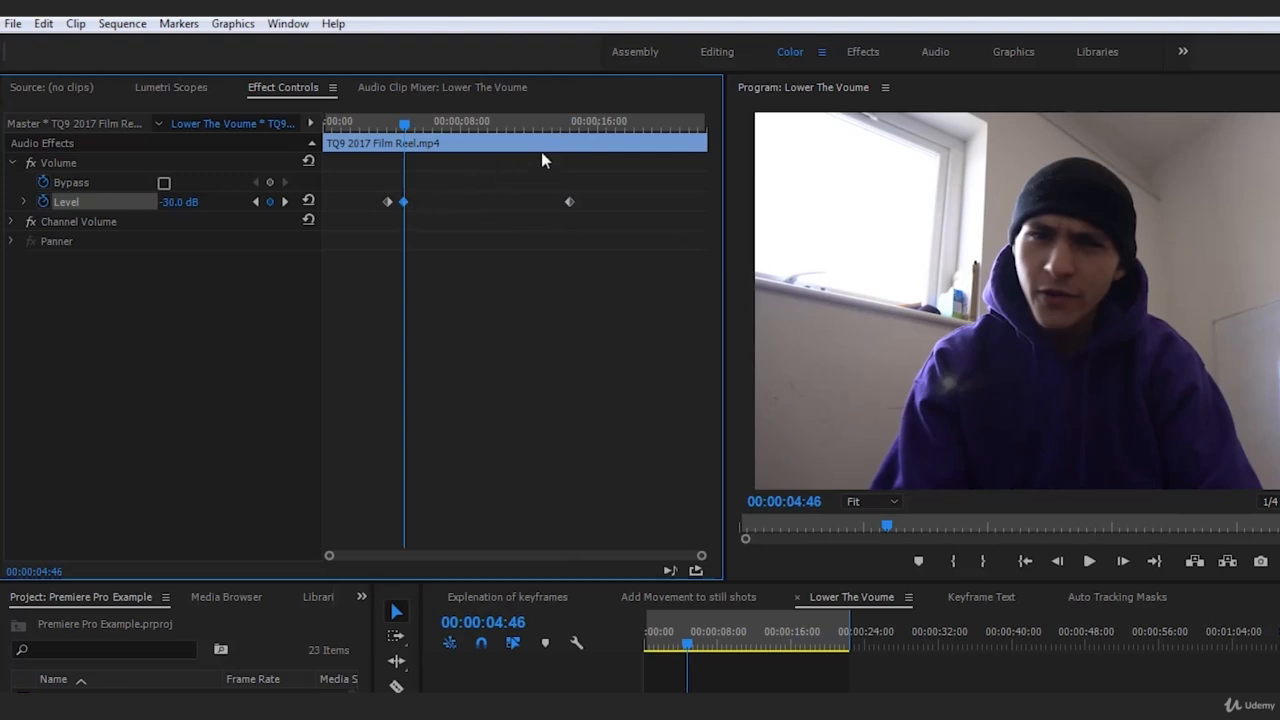
click(569, 203)
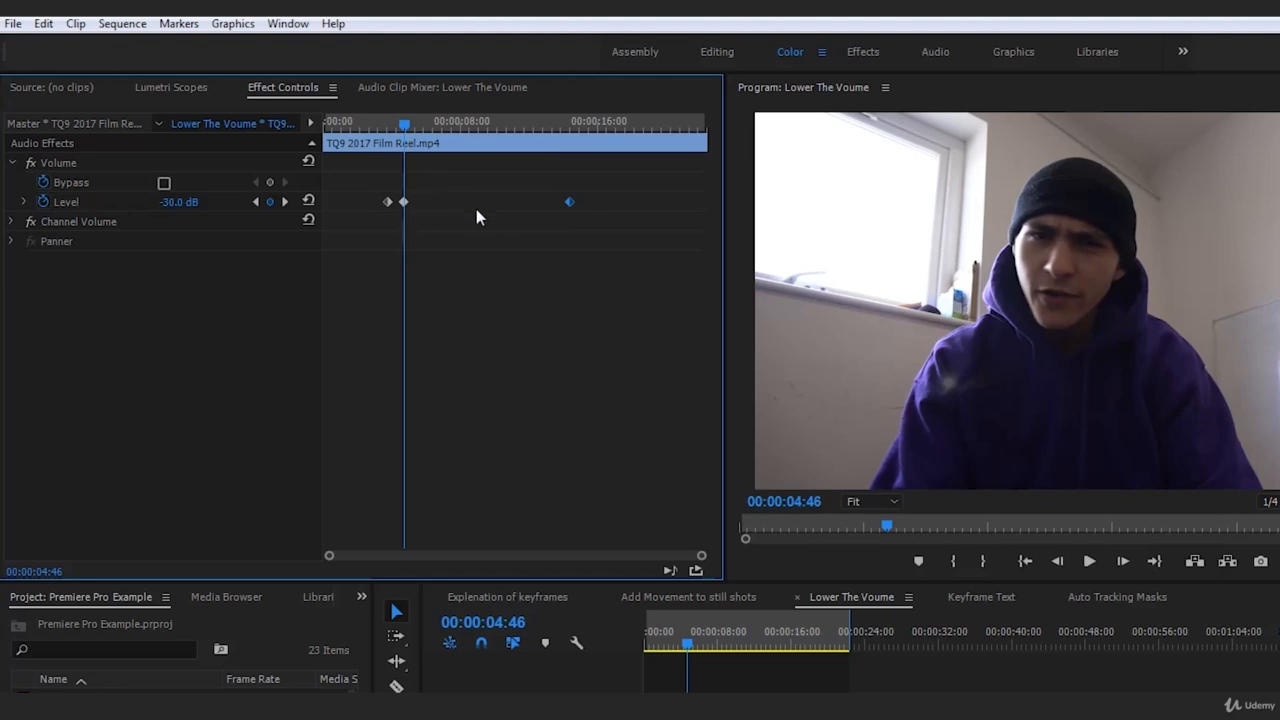
click(572, 124)
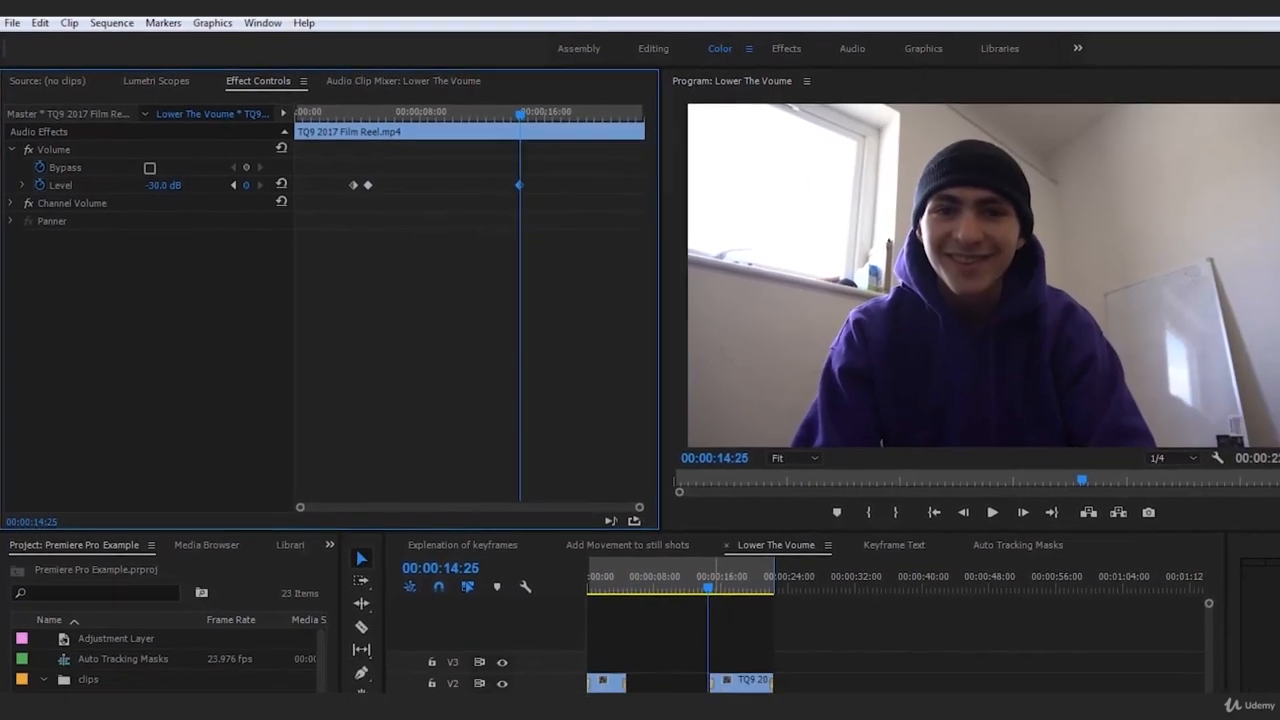
Set a 0 dB Level keyframe at 00:00:15:40
key(space)
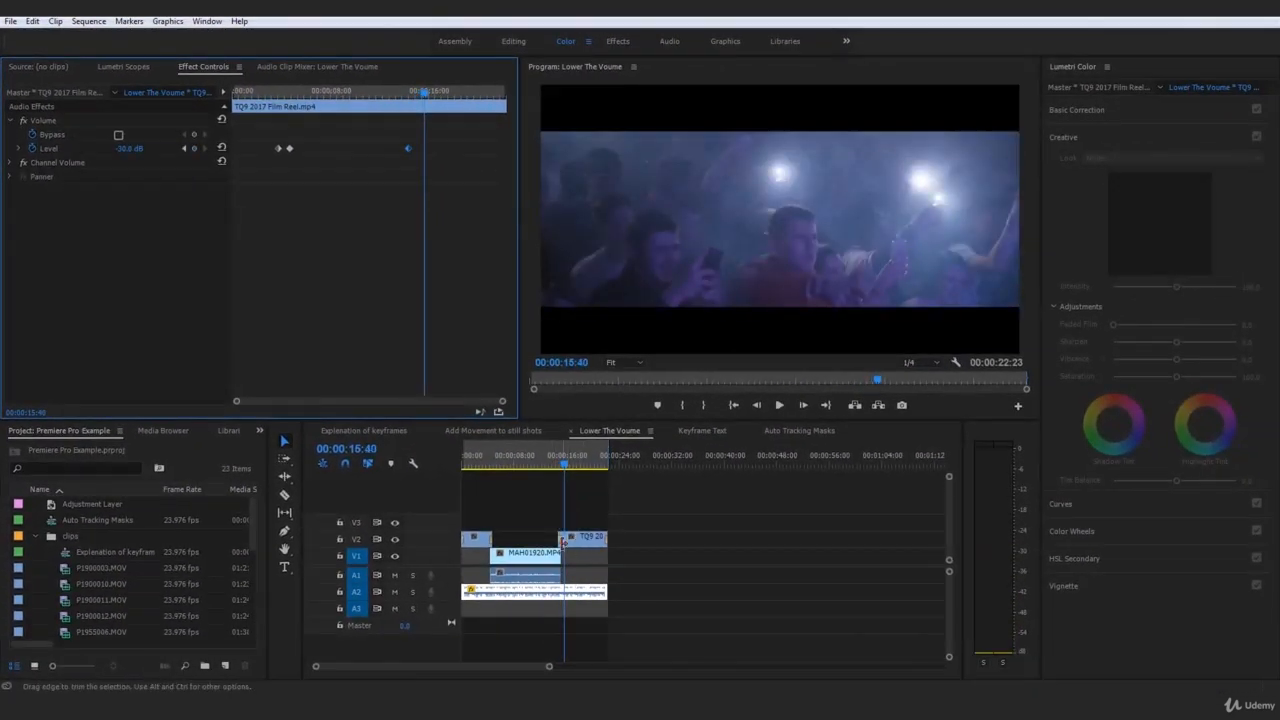
click(136, 146)
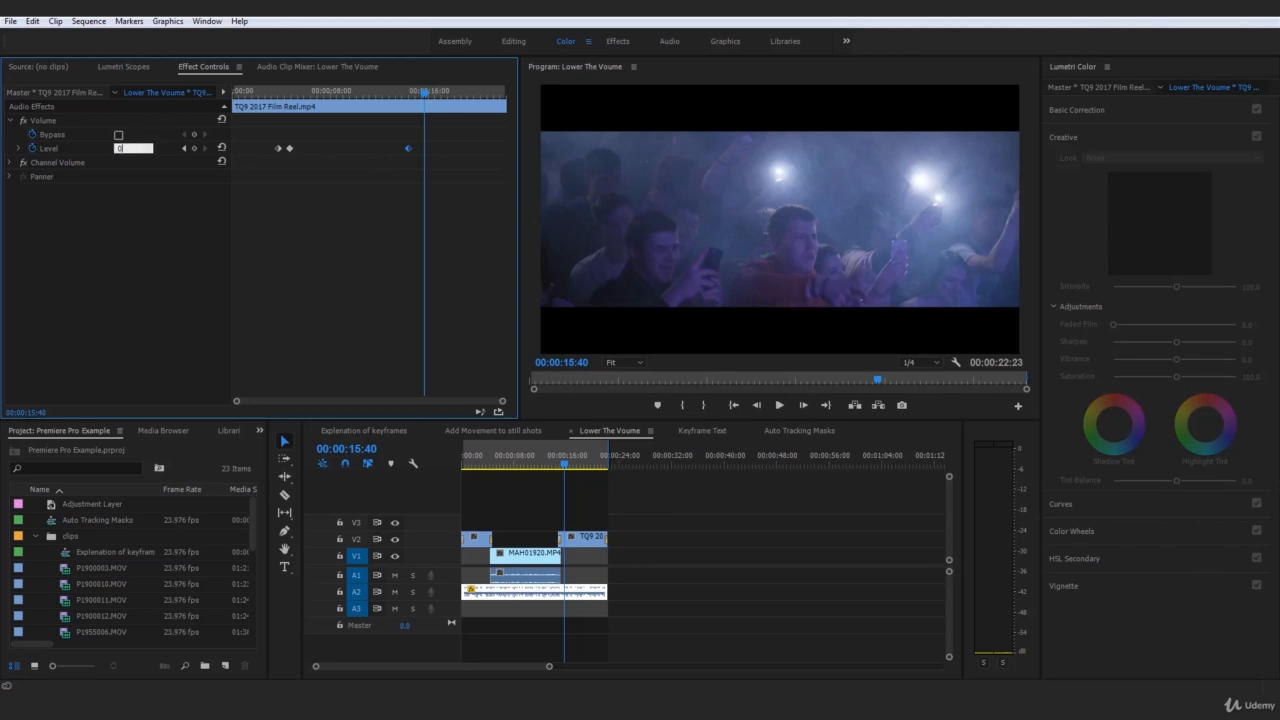
text(0)
key(Return)
Play back from before the ramp to check the music rising to 0 dB
click(552, 455)
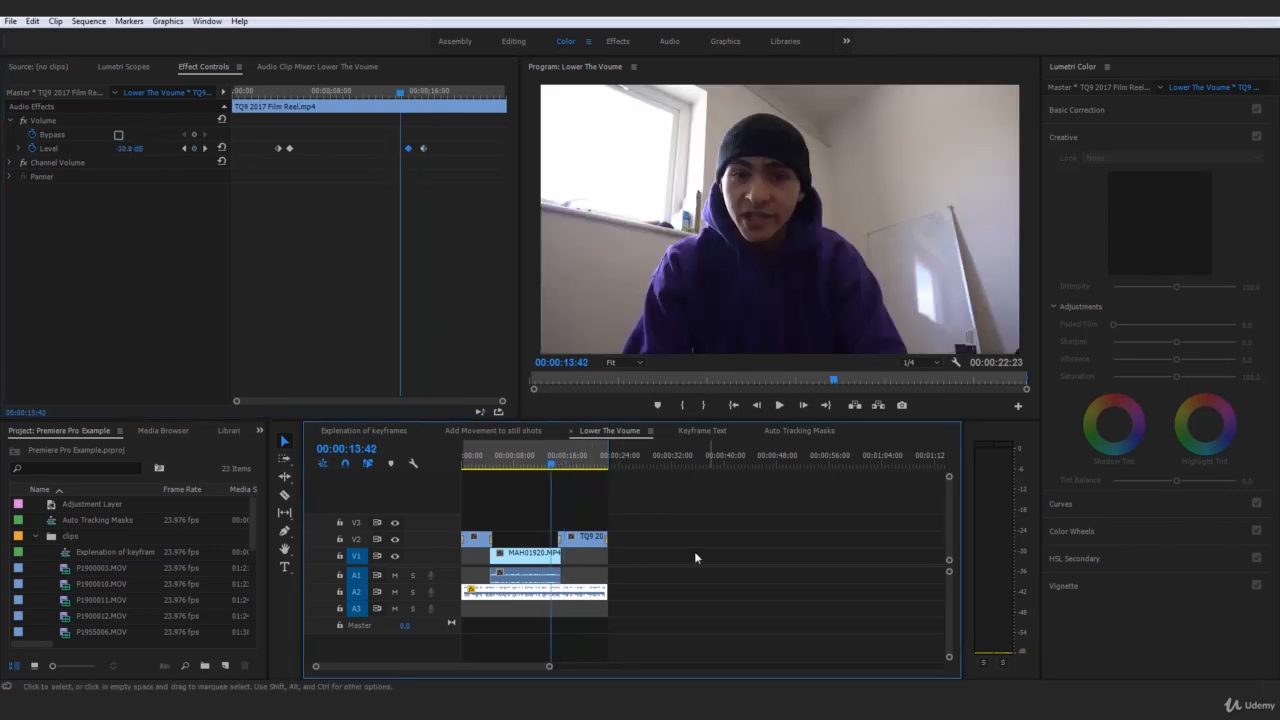
click(695, 557)
click(580, 602)
key(space)
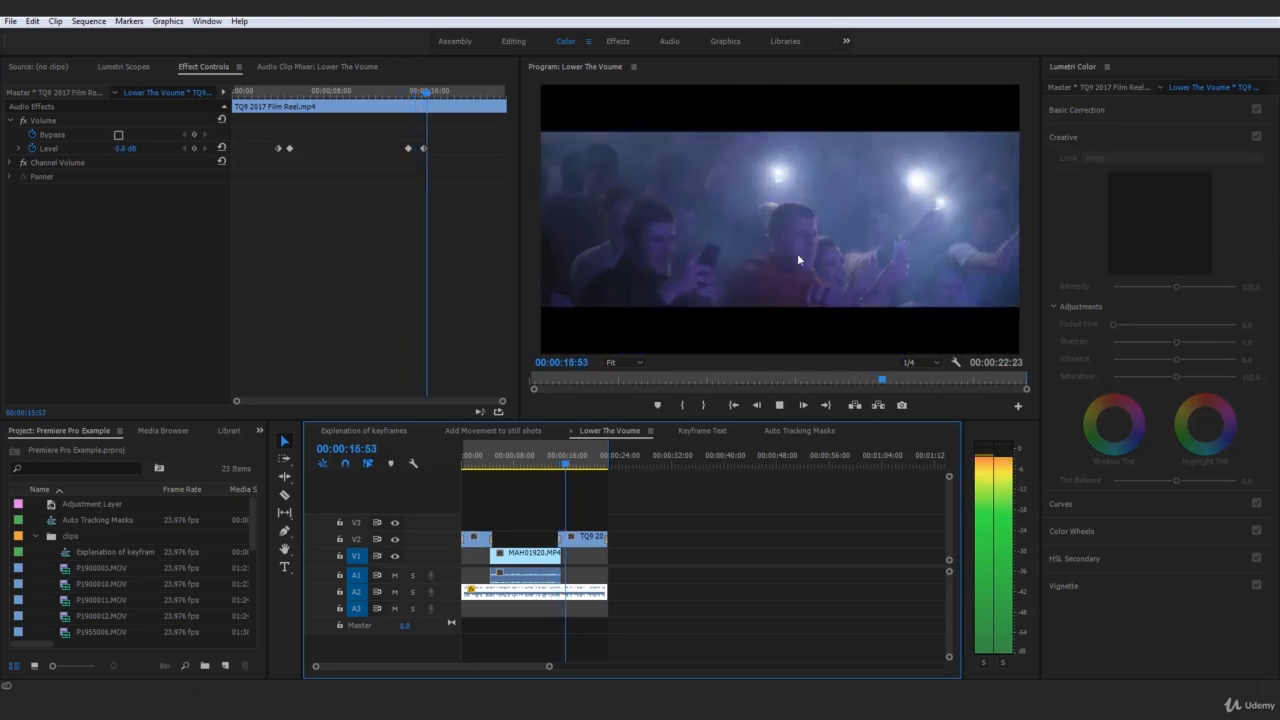
key(space)
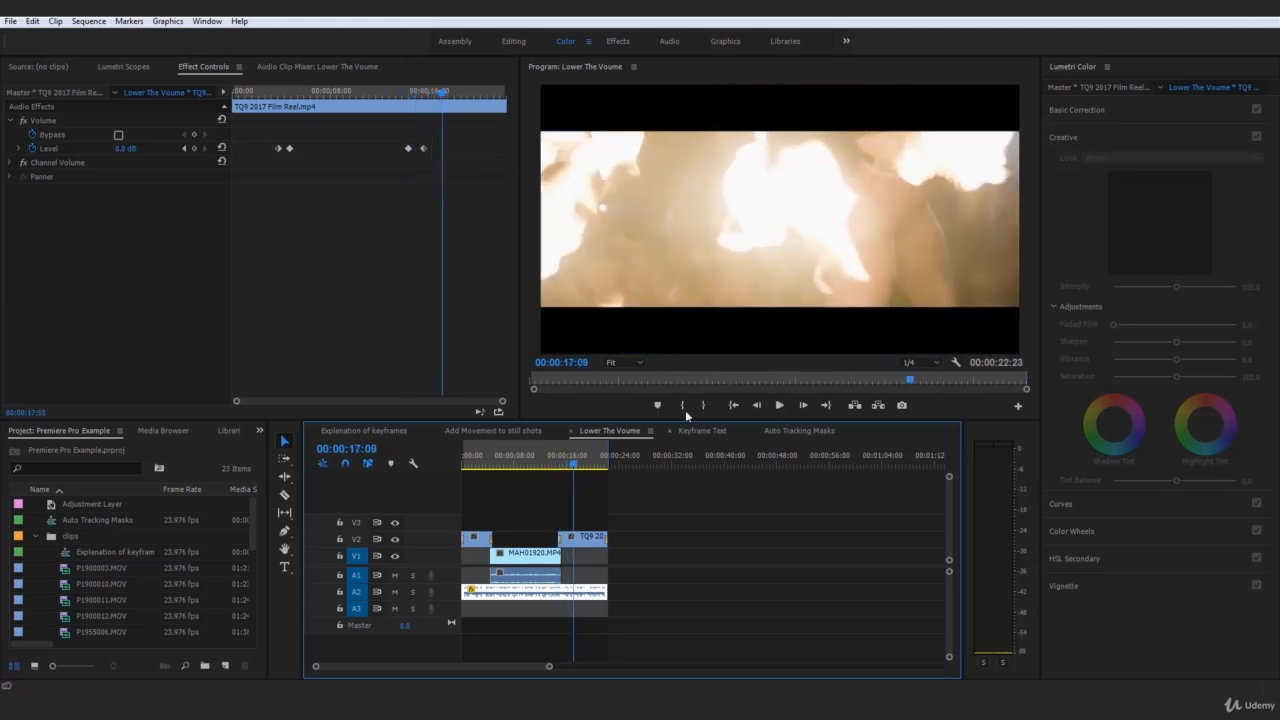
click(652, 480)
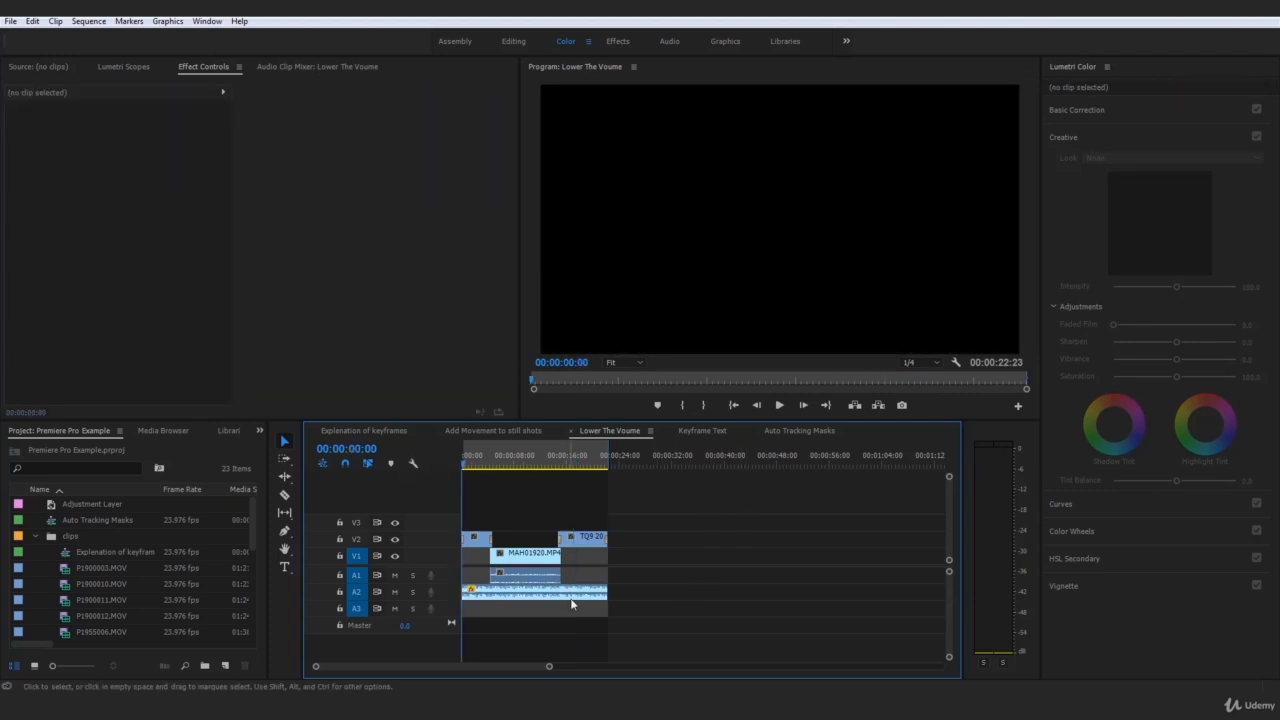
Select the A2 music clip and scrub its Level keyframes to check the -30 dB dip and 0 dB recovery
click(572, 601)
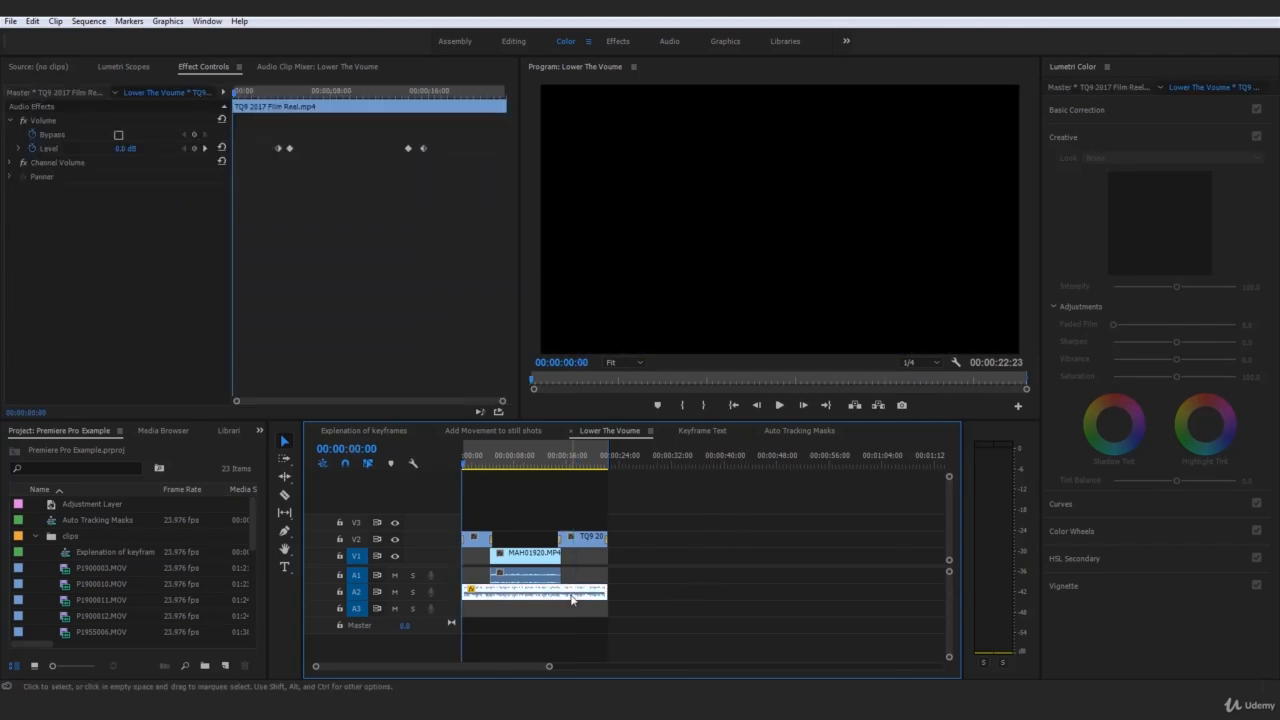
click(752, 541)
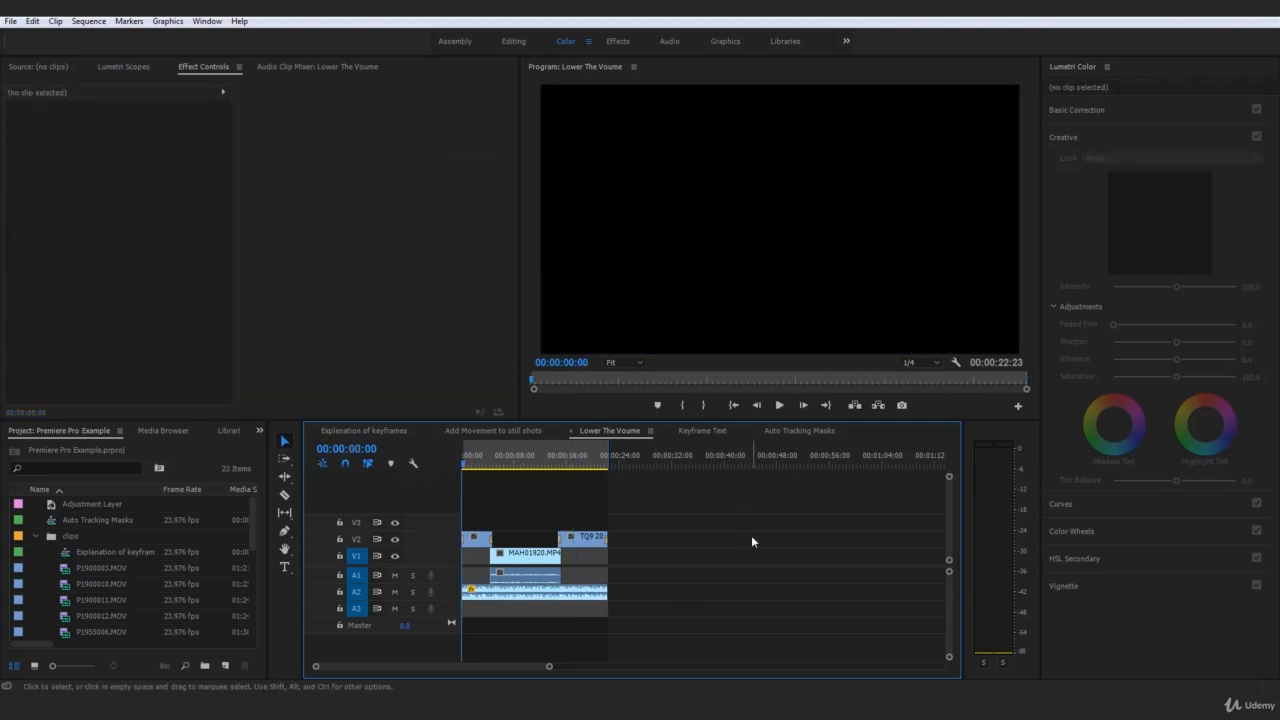
click(543, 581)
click(510, 456)
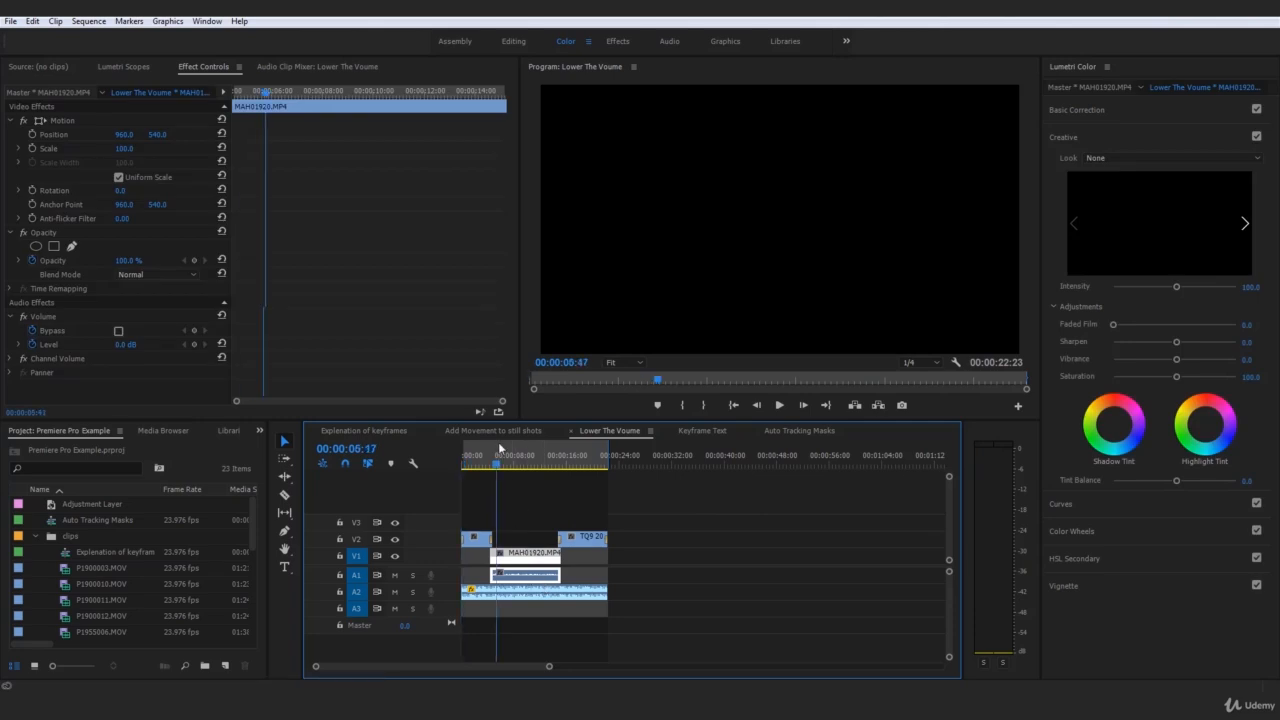
click(722, 527)
click(489, 591)
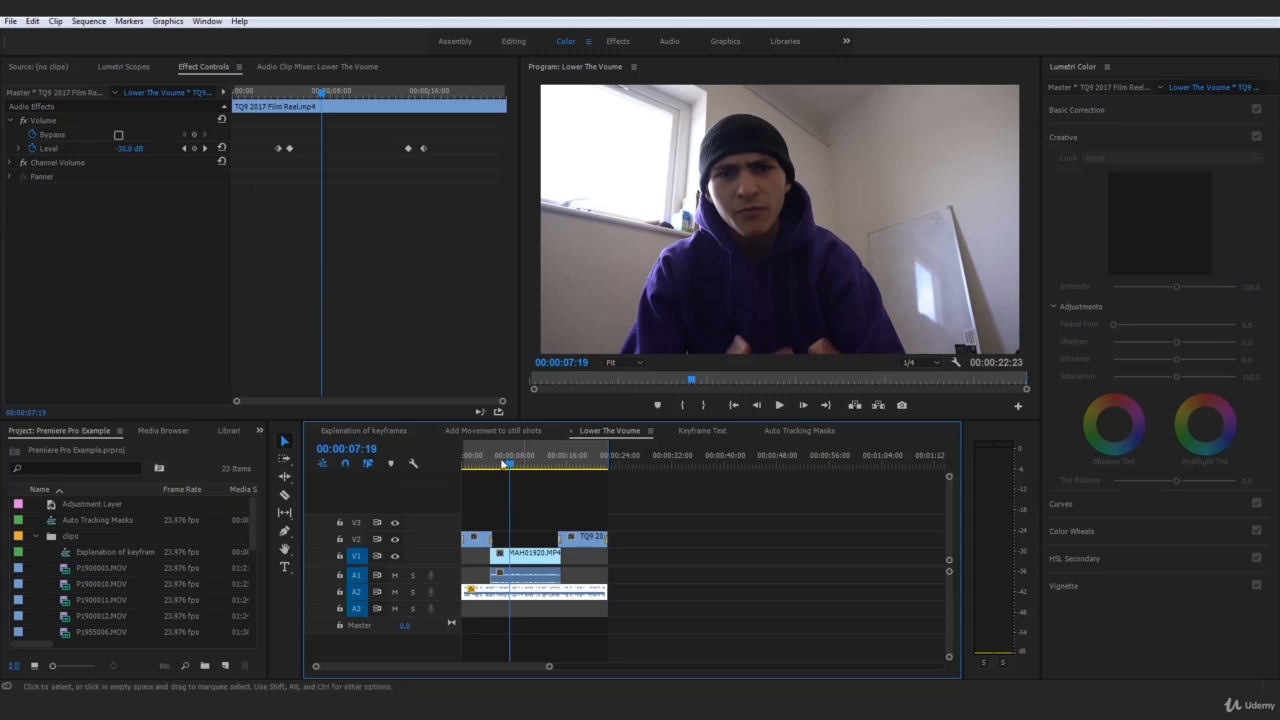
drag(267, 100, 430, 113)
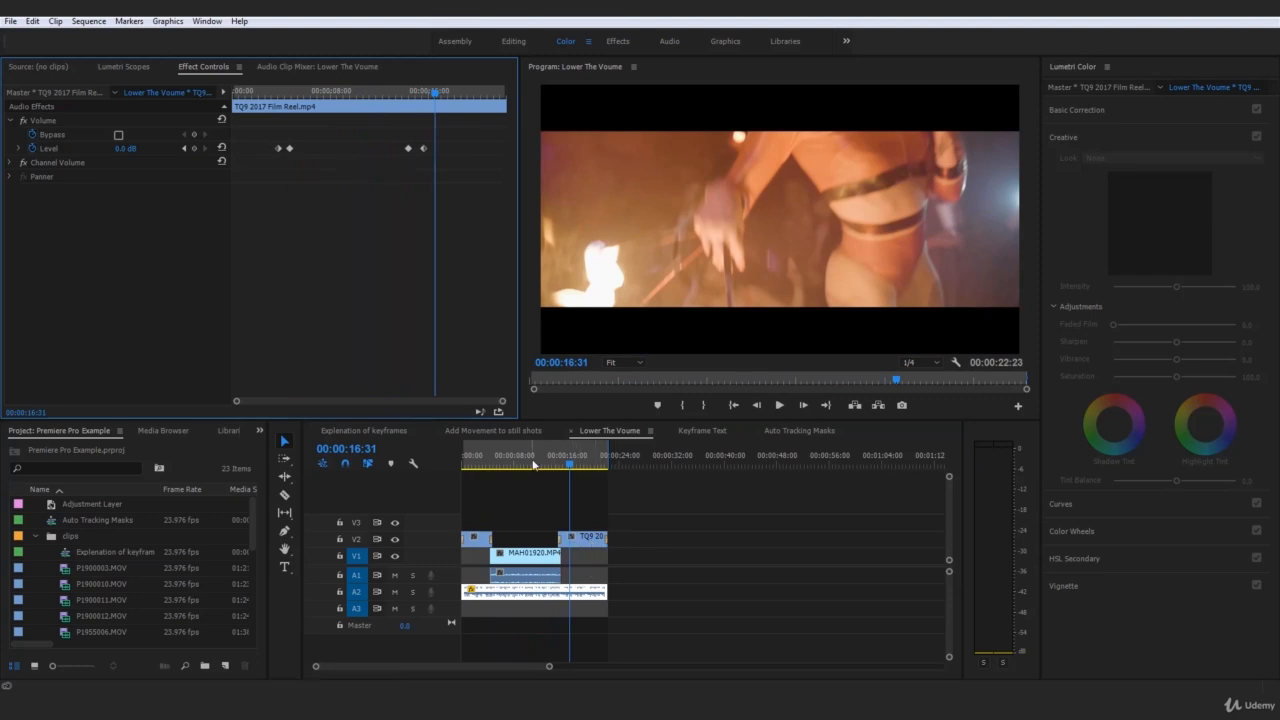
Return the playhead to the sequence start and bring up the Sequence menu
click(399, 462)
key(Home)
click(108, 20)
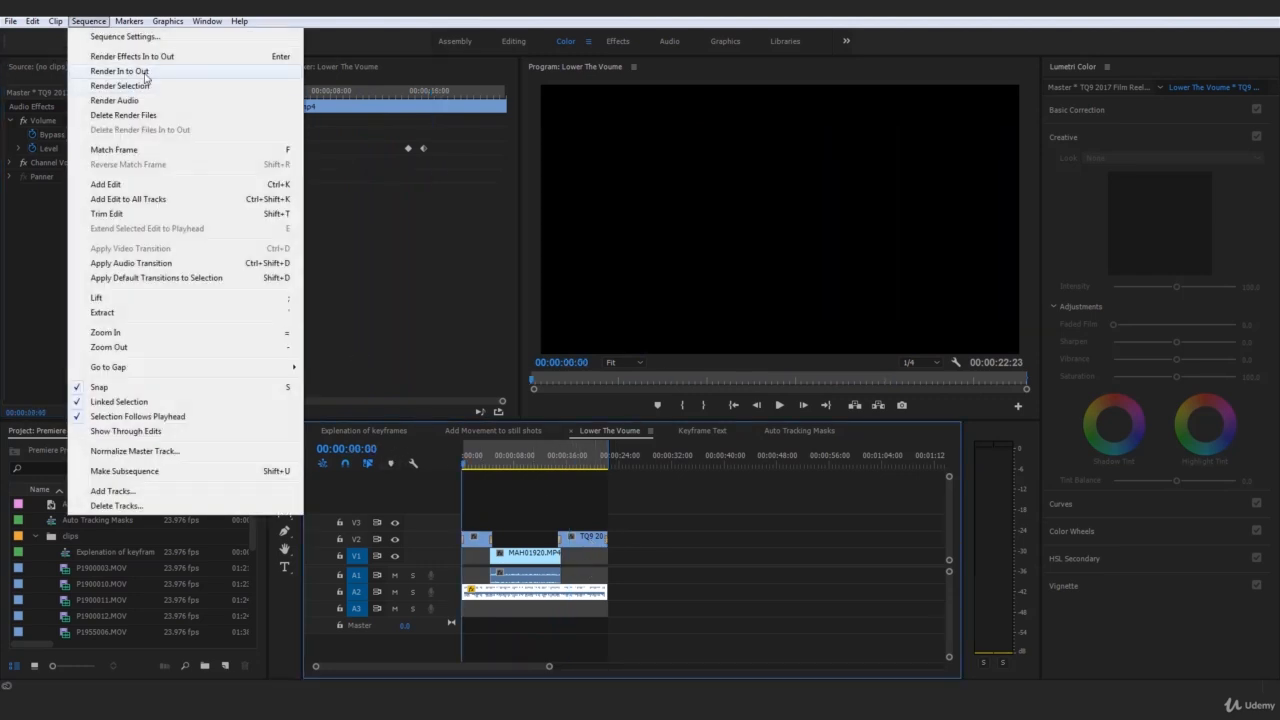
Render previews for the whole sequence with Render In to Out
click(140, 71)
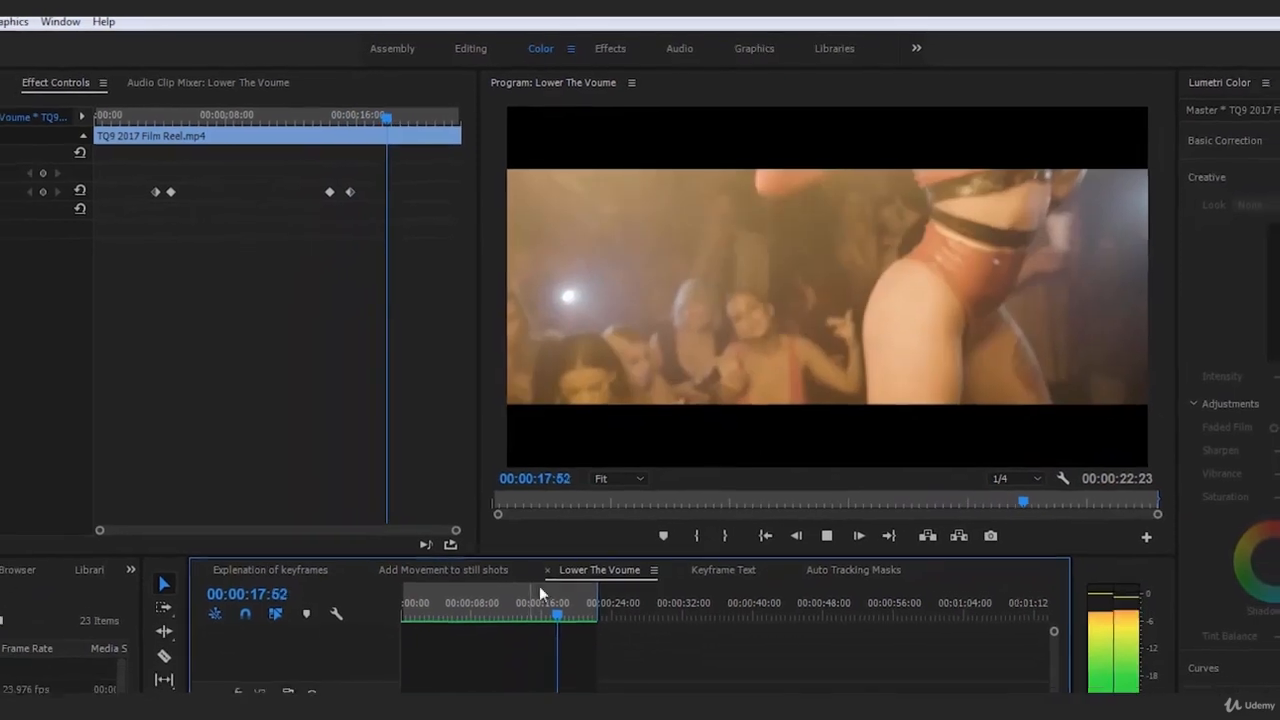
Retime the third Level keyframe slightly in Effect Controls
key(space)
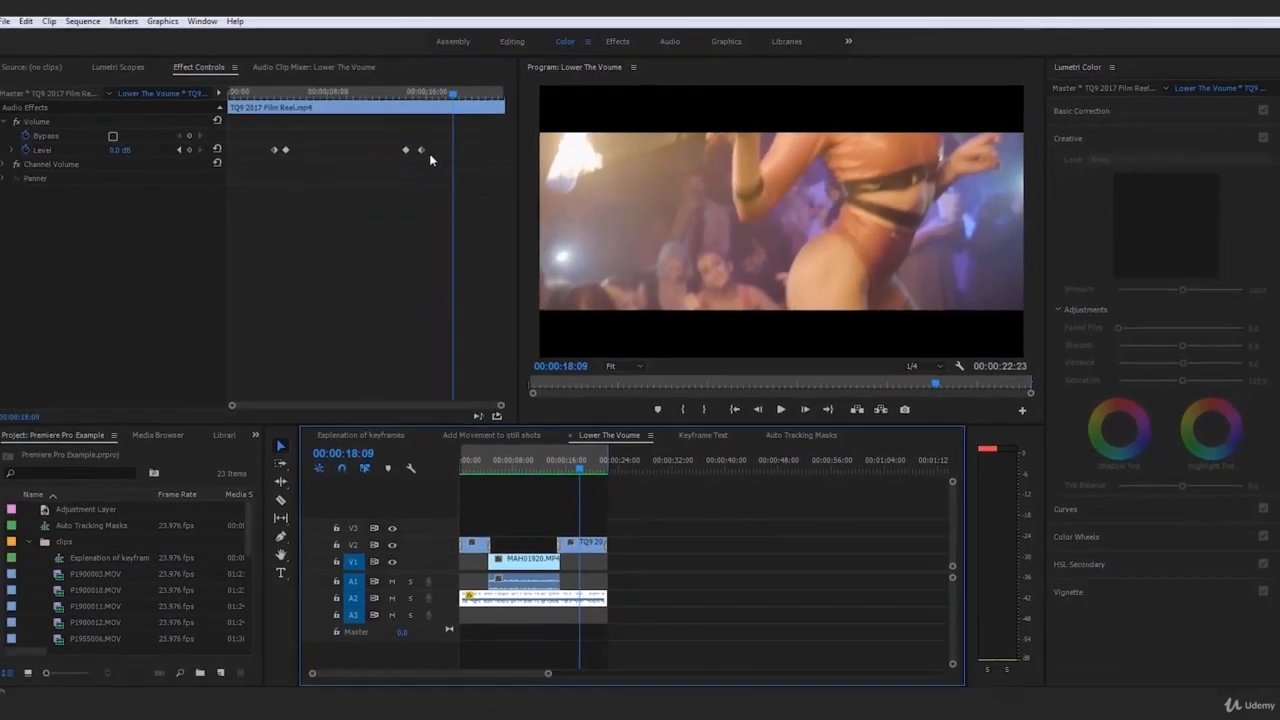
click(406, 93)
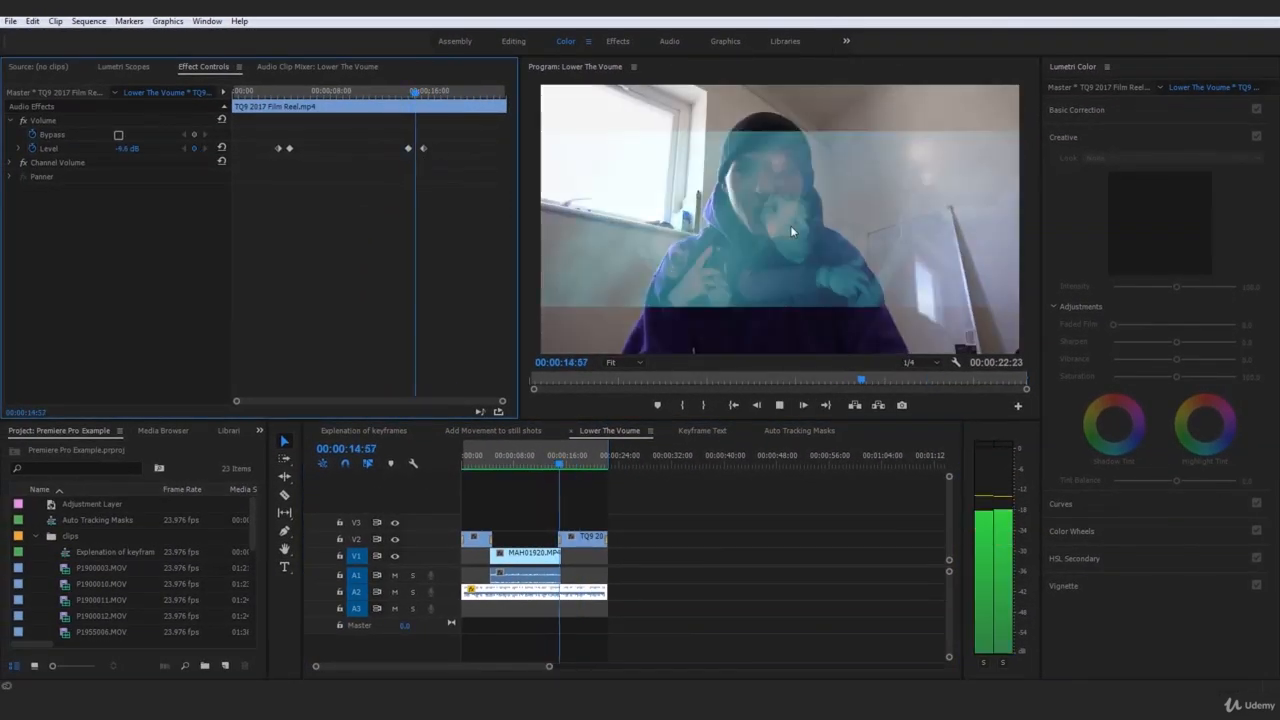
key(space)
drag(407, 151, 409, 149)
click(410, 93)
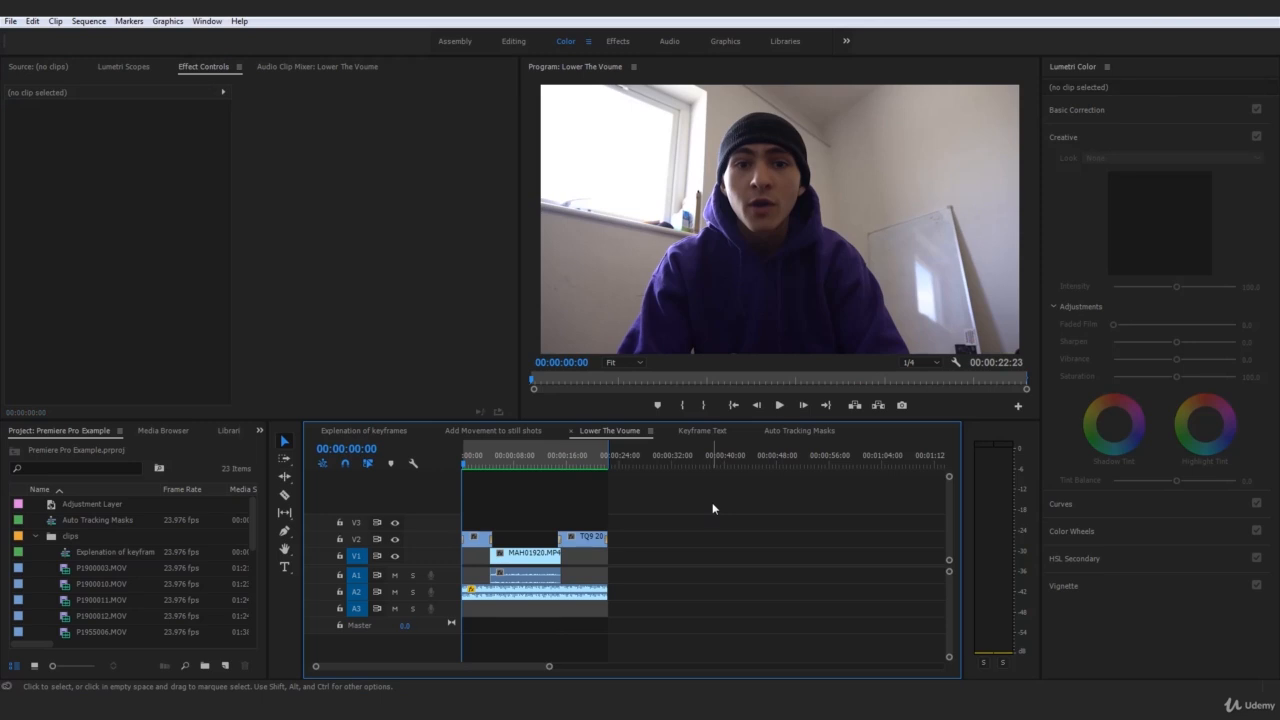
Replay the sequence from the start to confirm the music ducking
key(space)
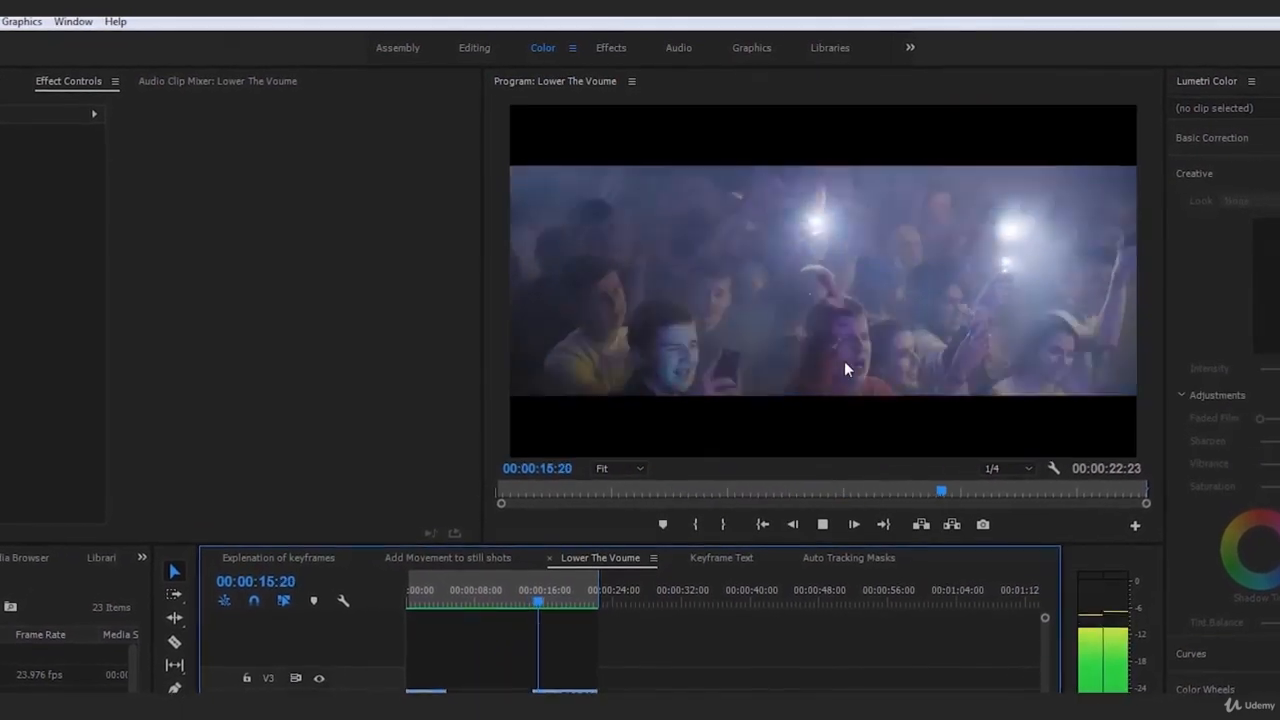
key(space)
click(846, 364)
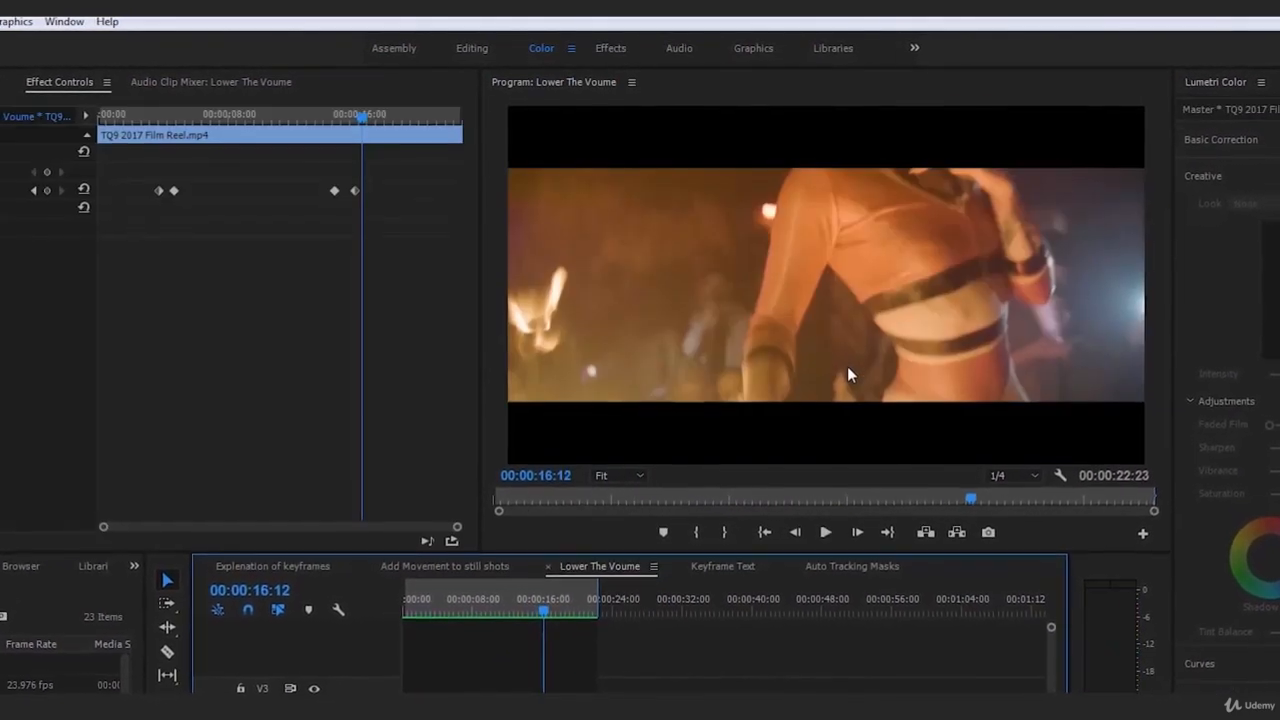
drag(578, 625, 392, 640)
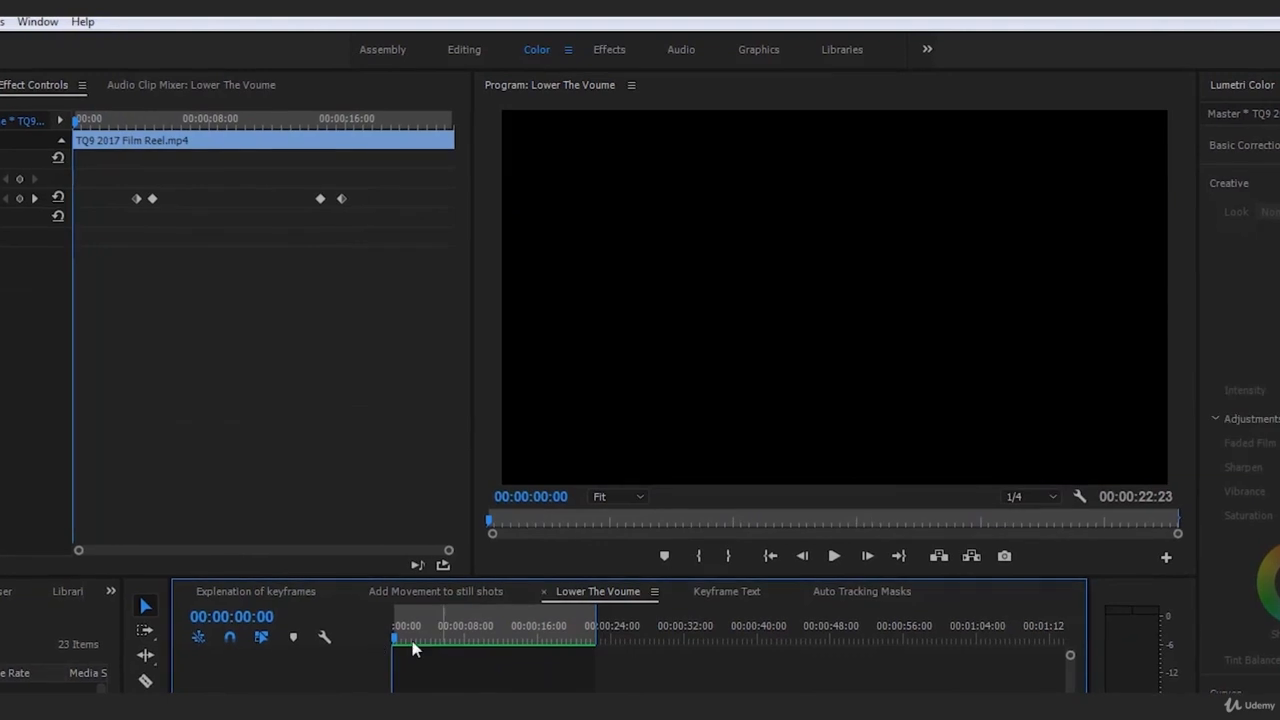
click(600, 705)
key(space)
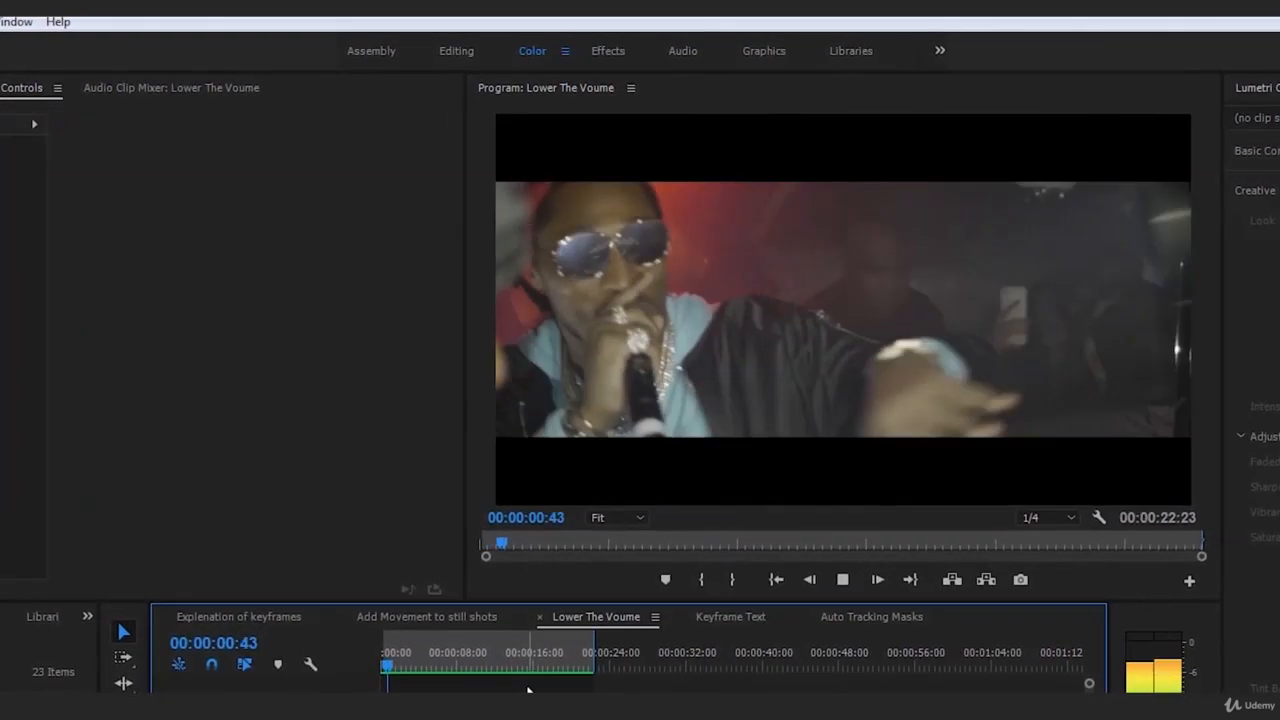
key(space)
Scrub from 00:00:03:51 to the second Level keyframe and reselect the music clip to view its keyframes
click(530, 695)
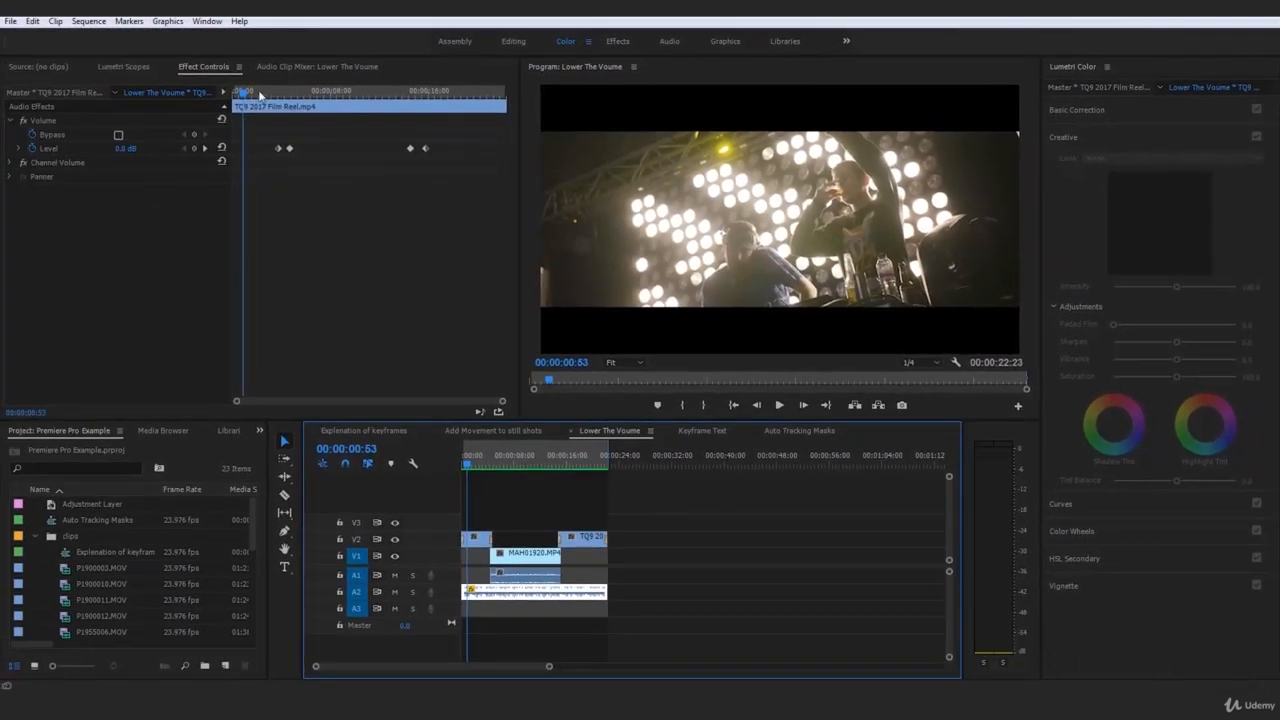
click(198, 108)
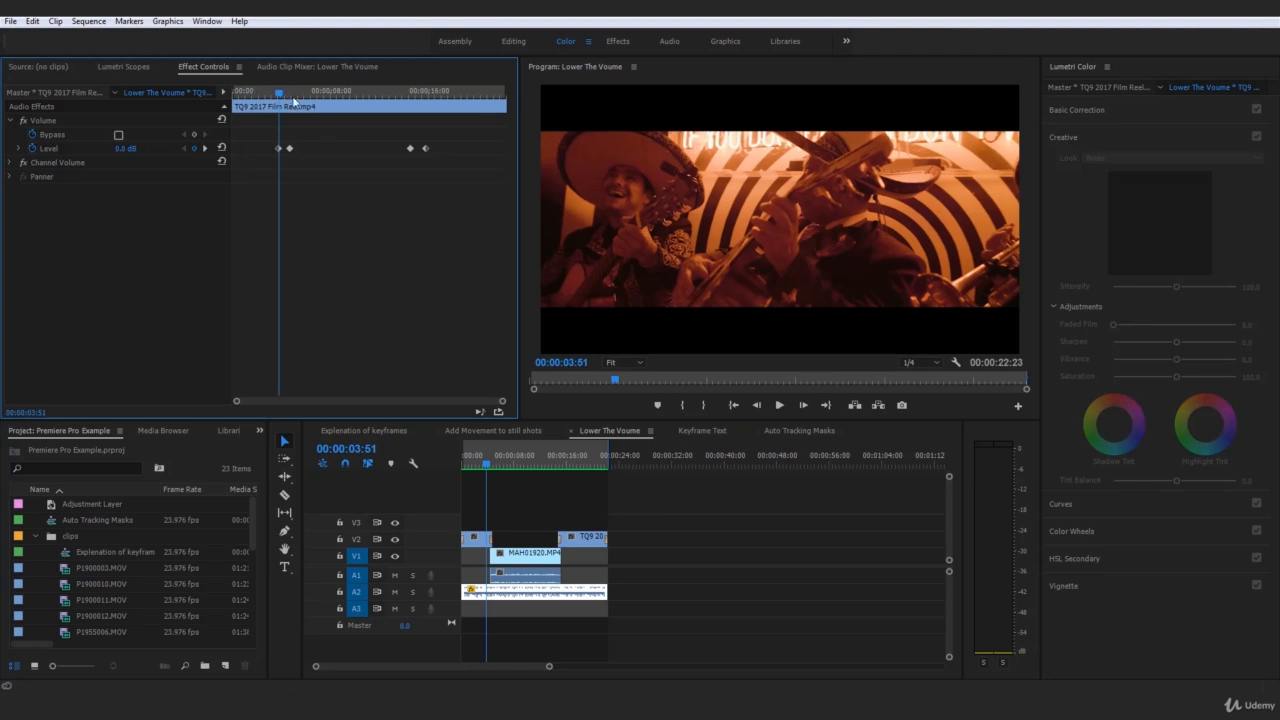
drag(279, 93, 315, 95)
click(549, 598)
click(649, 589)
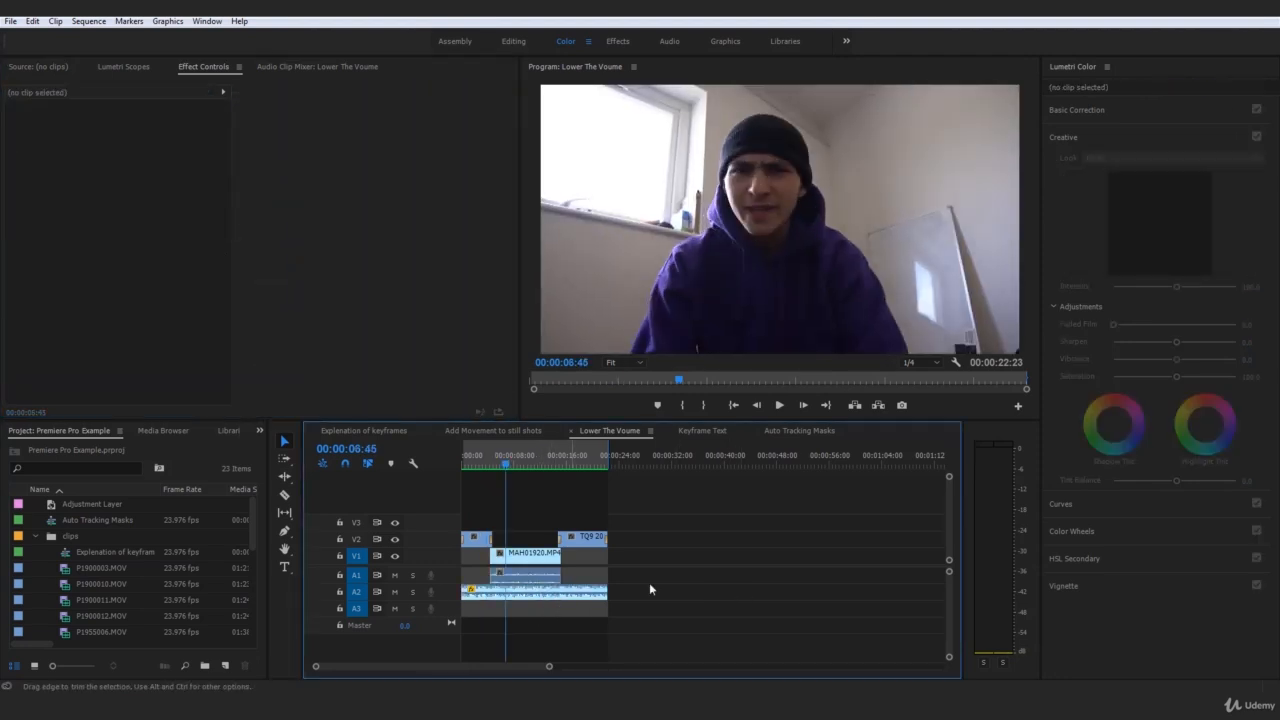
click(551, 598)
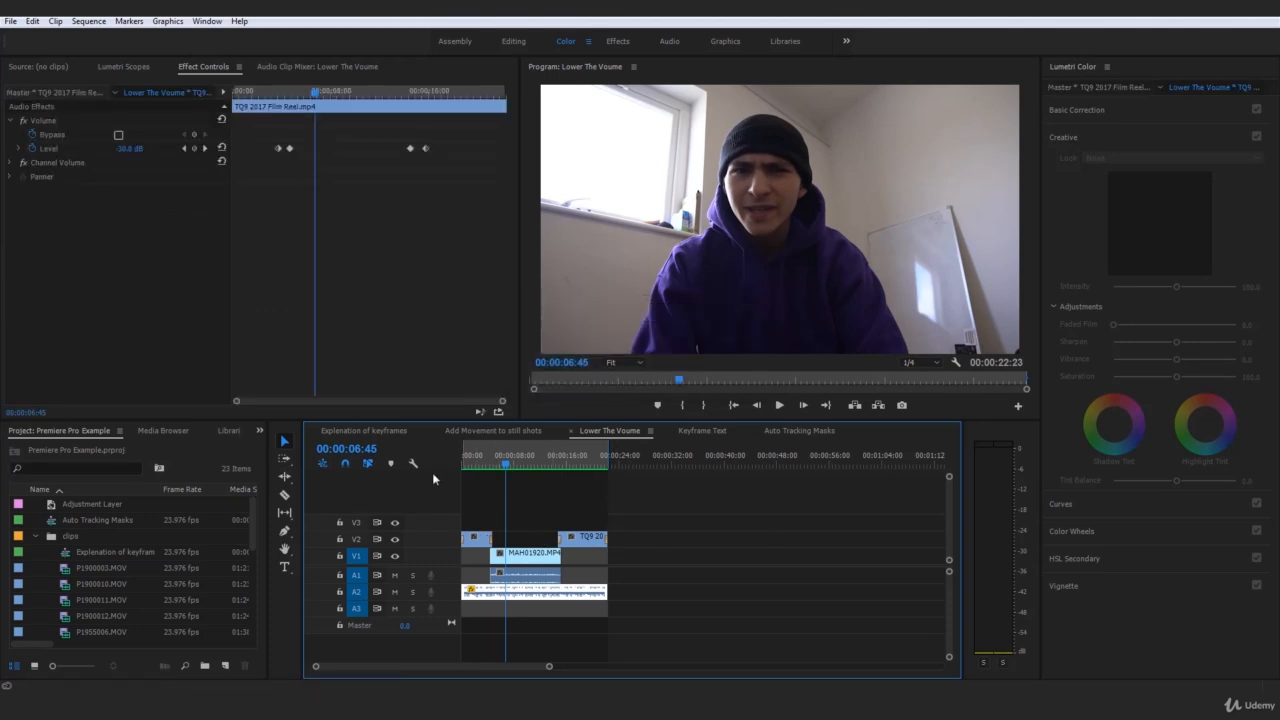
click(292, 92)
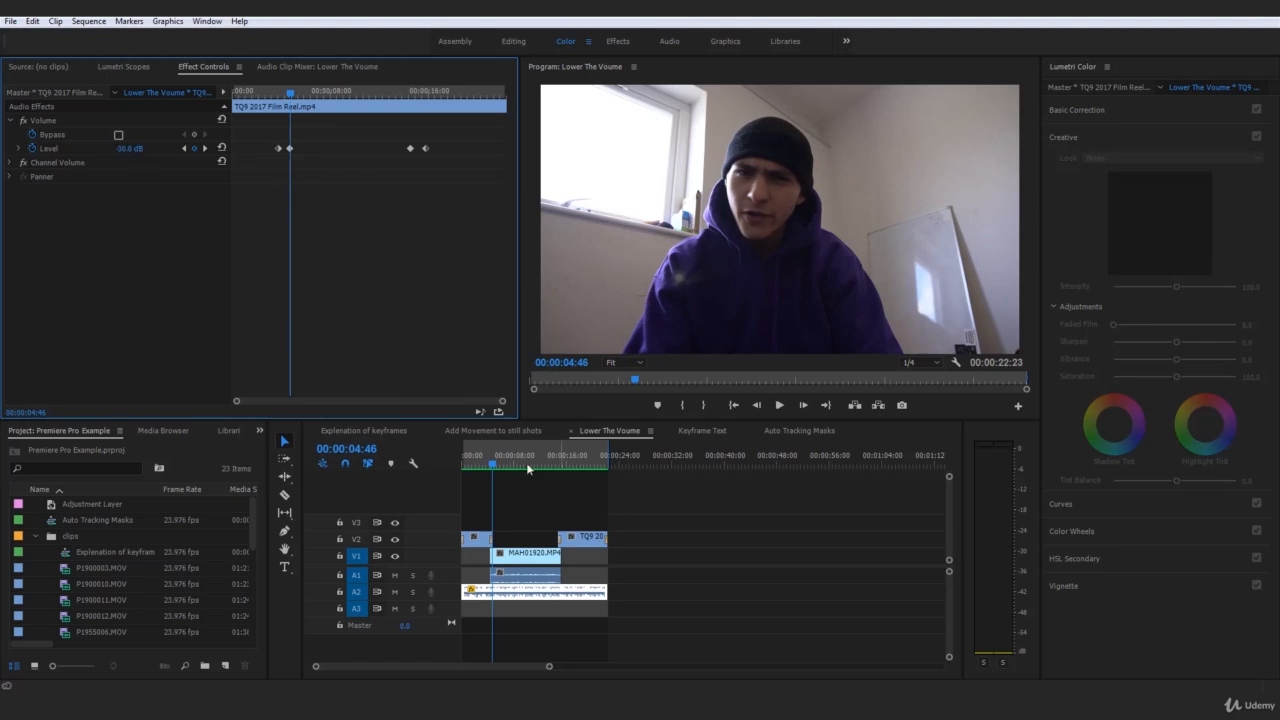
click(726, 622)
click(572, 596)
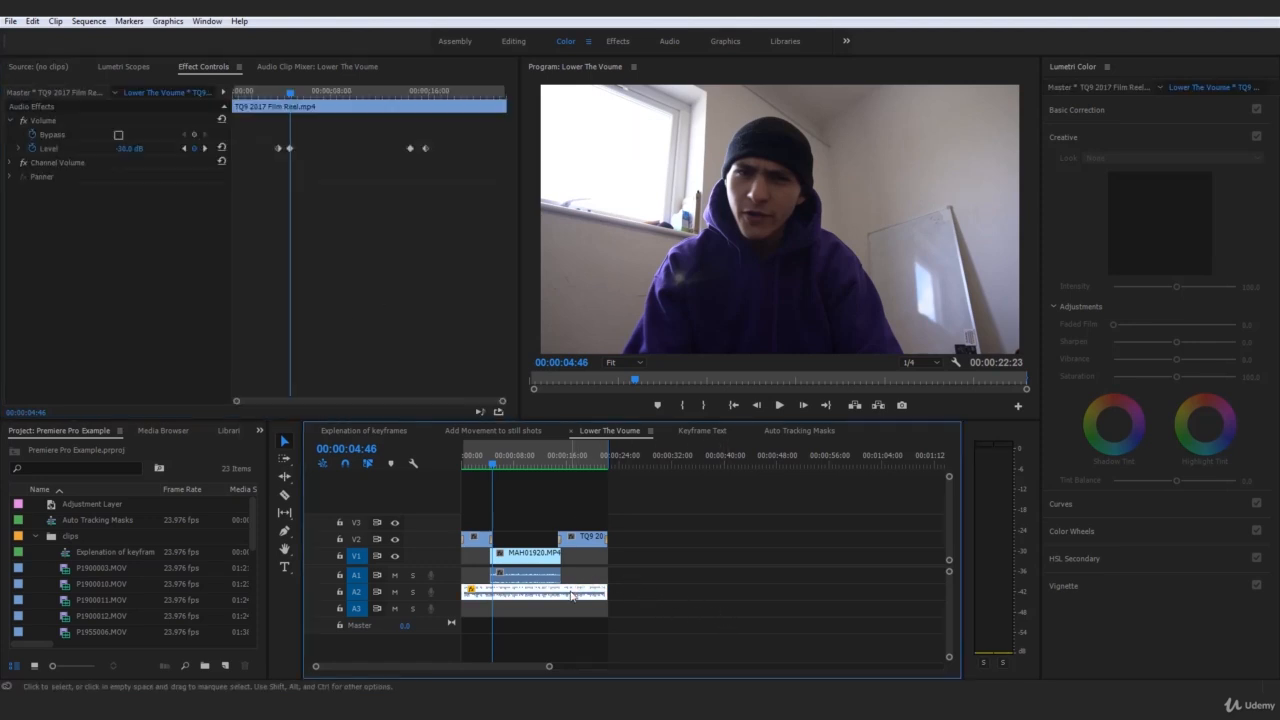